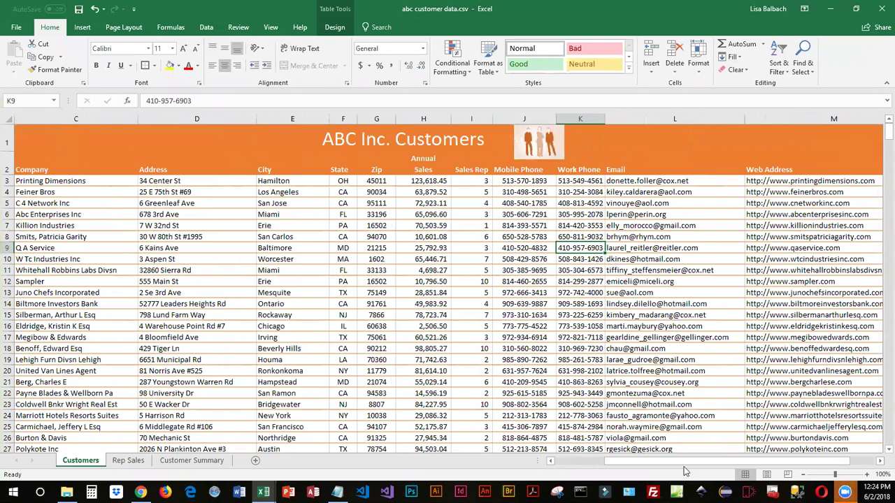
Step: Examine the Annual Sales and Sales Rep columns on the Customers sheet
scroll(669, 460, left, 2)
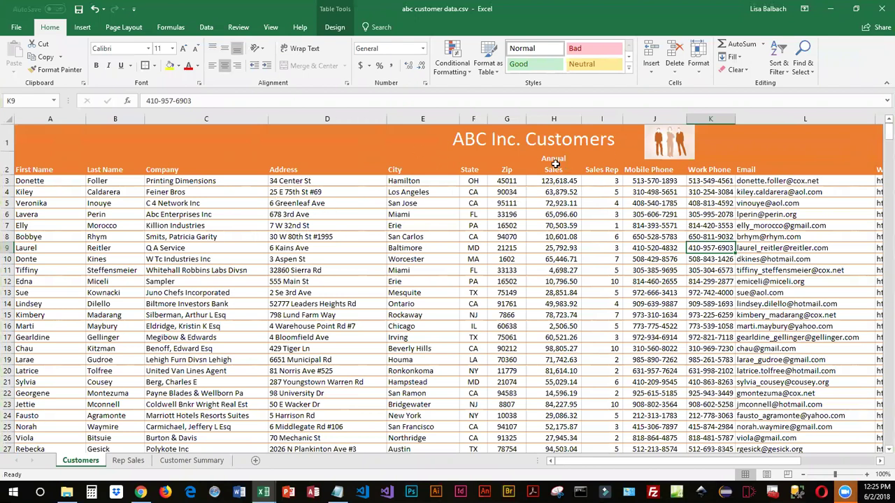
click(552, 180)
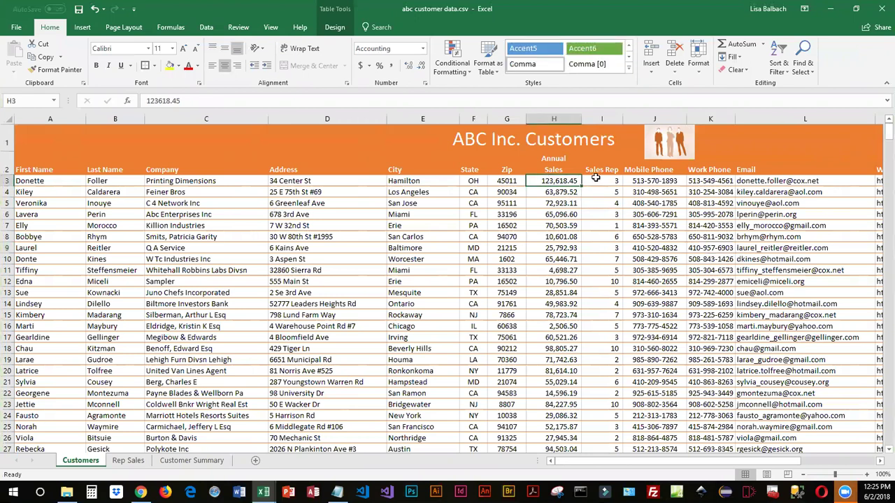
click(594, 181)
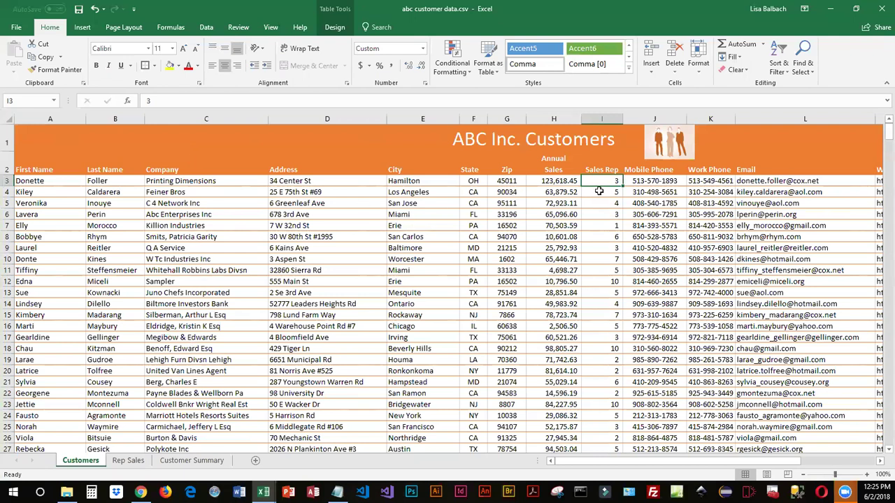
scroll(599, 191, down, 2)
scroll(599, 191, up, 2)
Step: Fill the Rep# column on the Rep Sales sheet with the numbers 1 to 10 in A3:A12
click(137, 463)
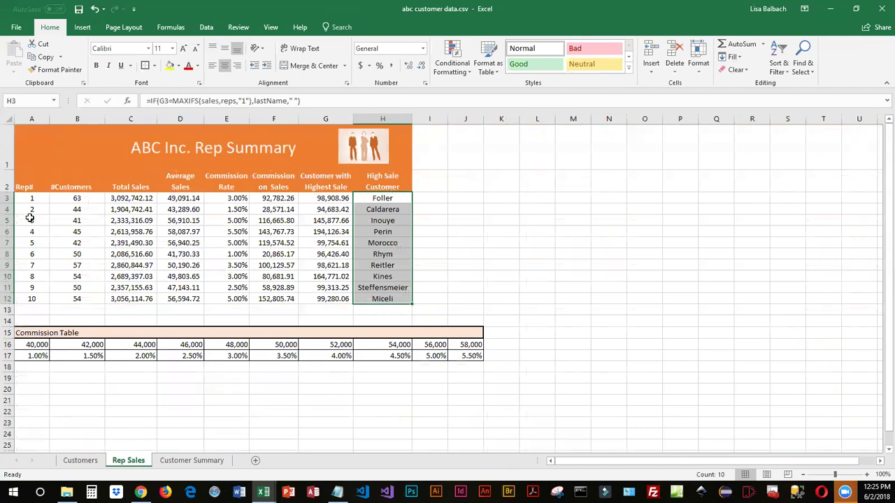
click(35, 198)
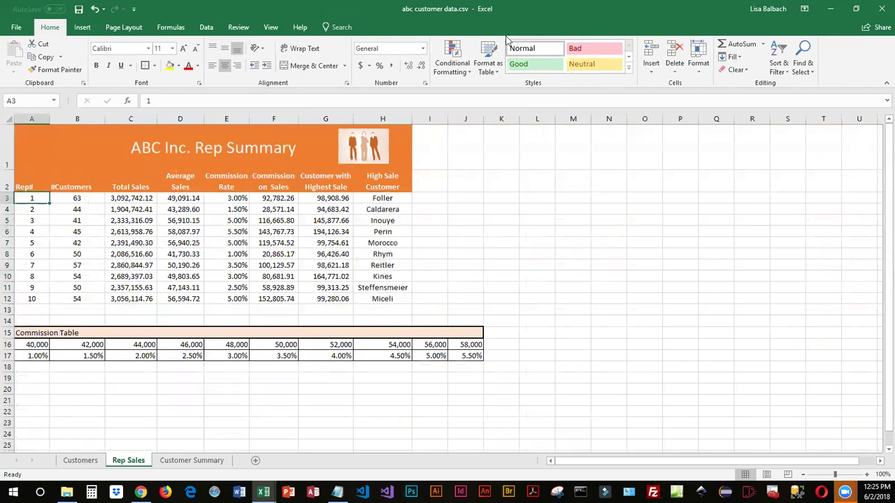
key(Down)
key(Down)
key(Down)
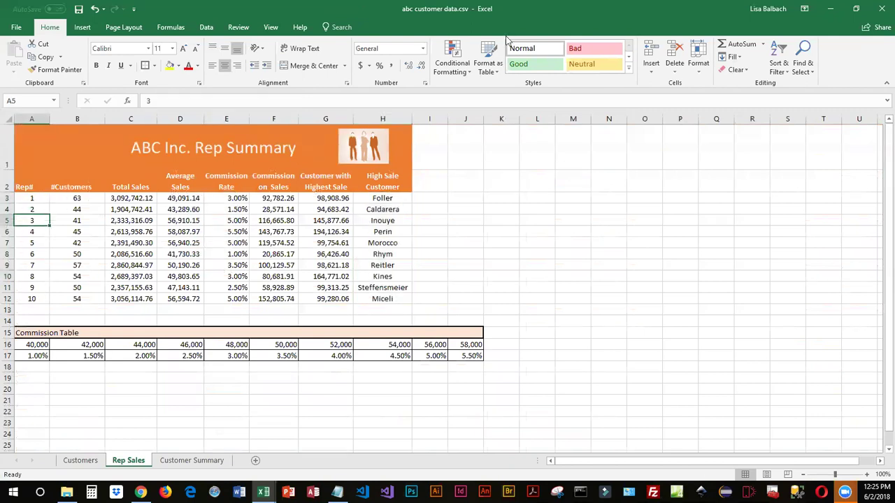
key(Up)
key(Up)
key(Up)
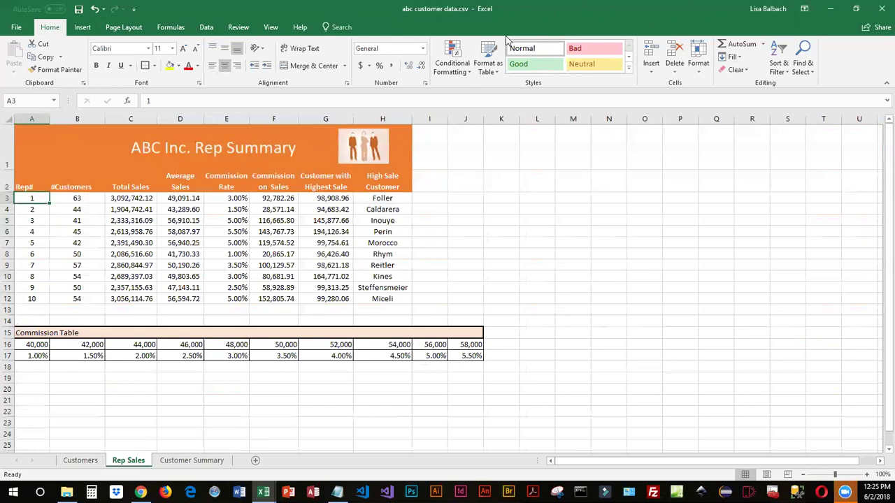
drag(31, 197, 53, 300)
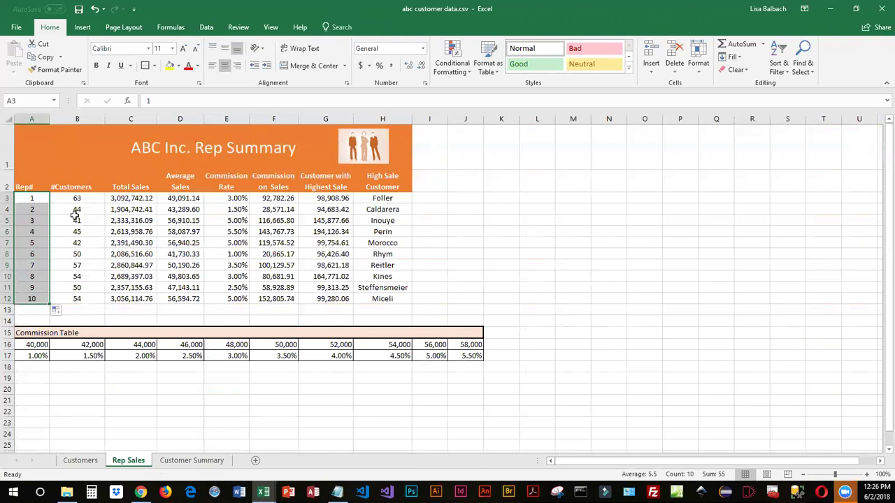
Step: Clear the #Customers values in B4:B12 of the Rep Sales sheet and examine the COUNTIF formula in B3
drag(74, 210, 82, 296)
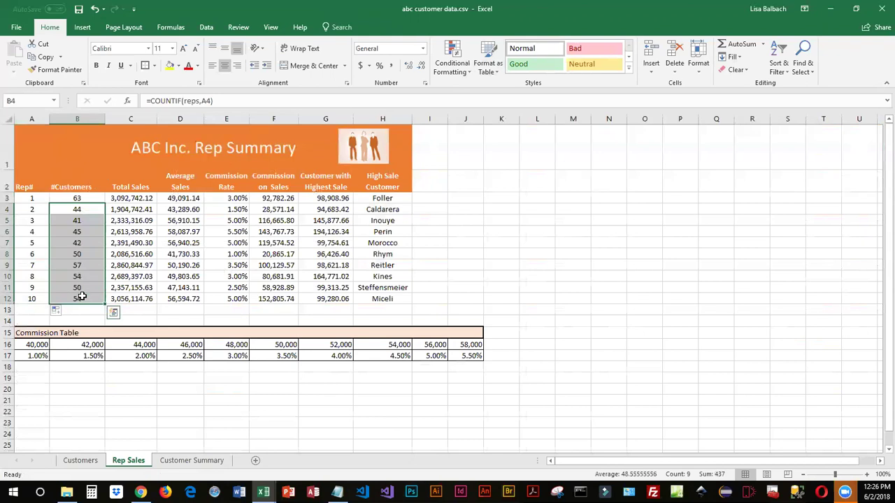
key(Delete)
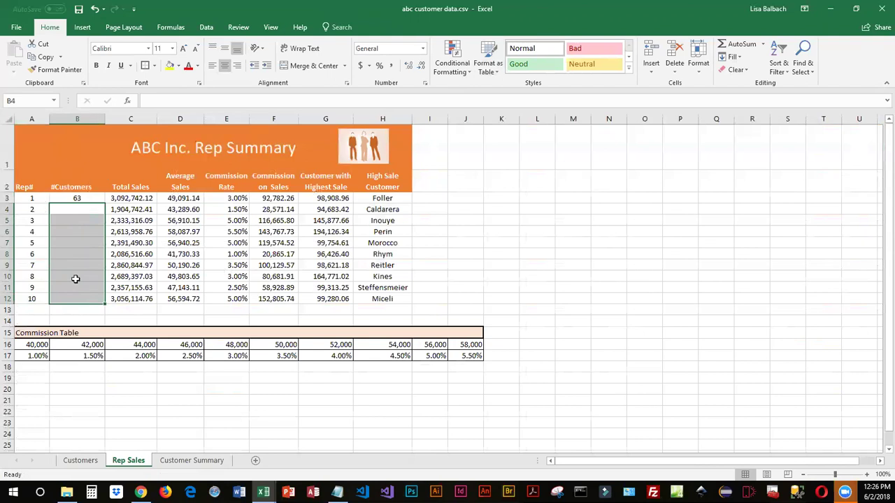
click(88, 465)
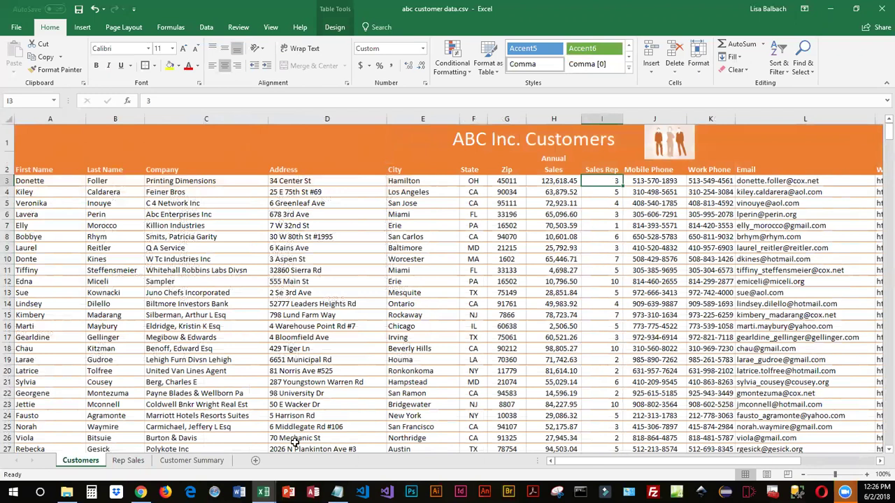
click(128, 457)
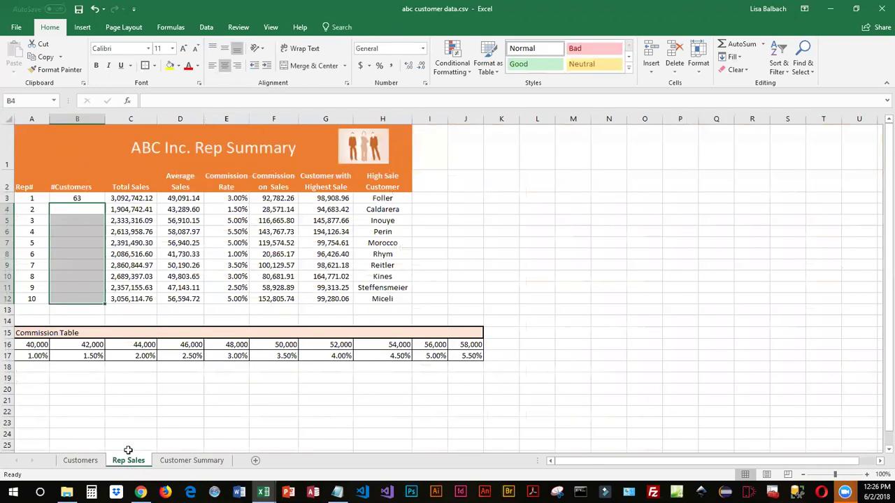
click(90, 197)
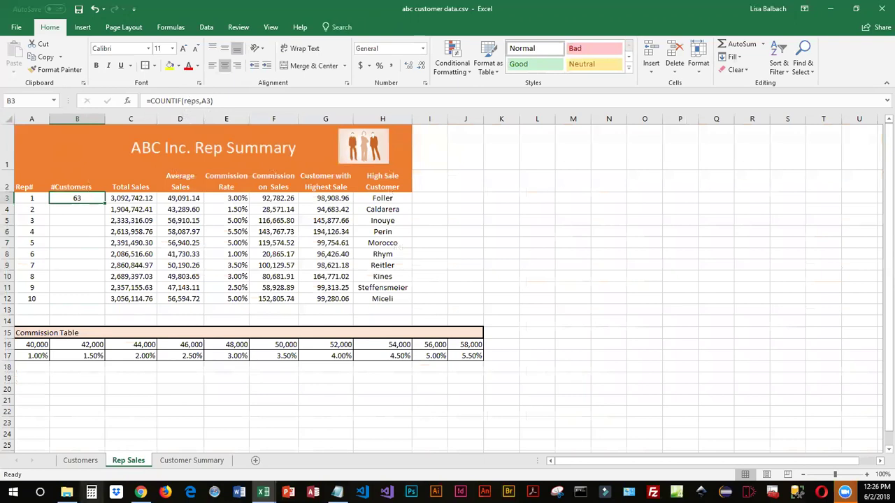
Step: Select all Sales Rep values in I3:I502 on the Customers sheet and look over the range
click(79, 463)
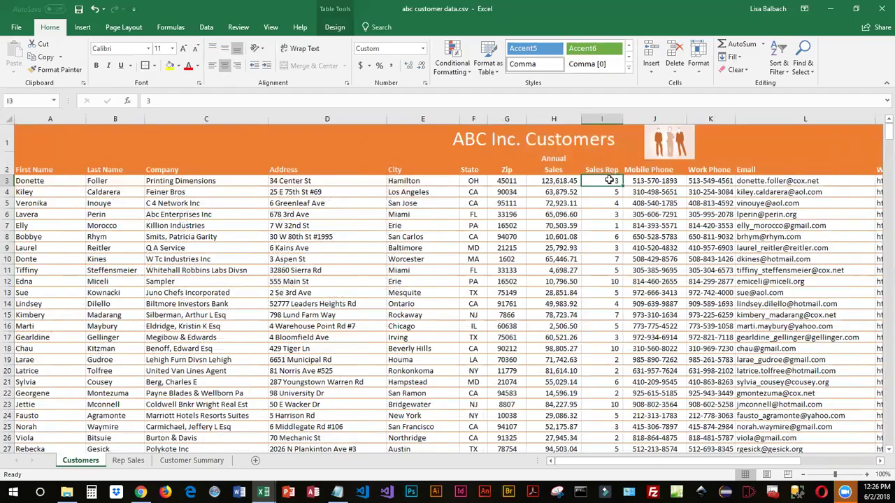
drag(609, 180, 611, 400)
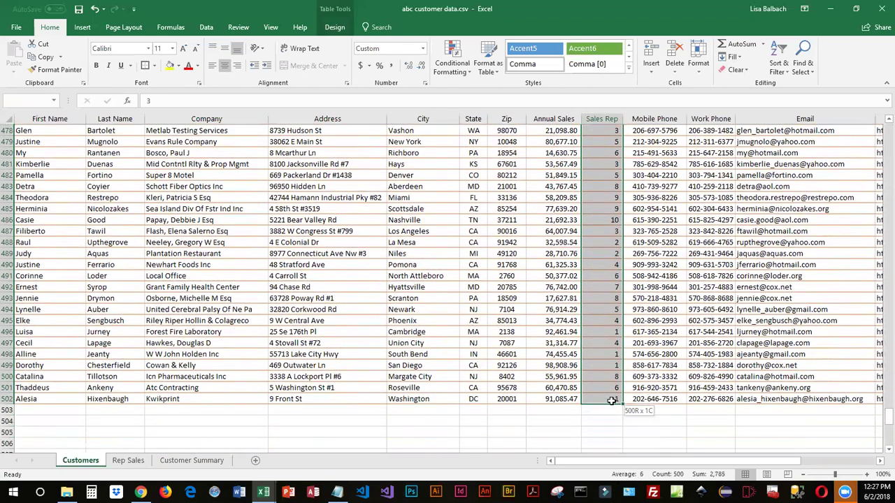
click(16, 99)
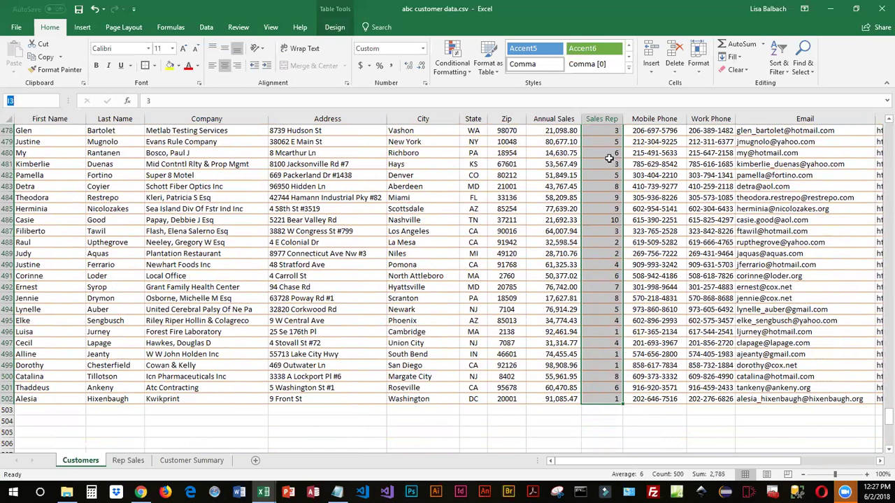
scroll(609, 159, up, 20)
scroll(603, 175, up, 20)
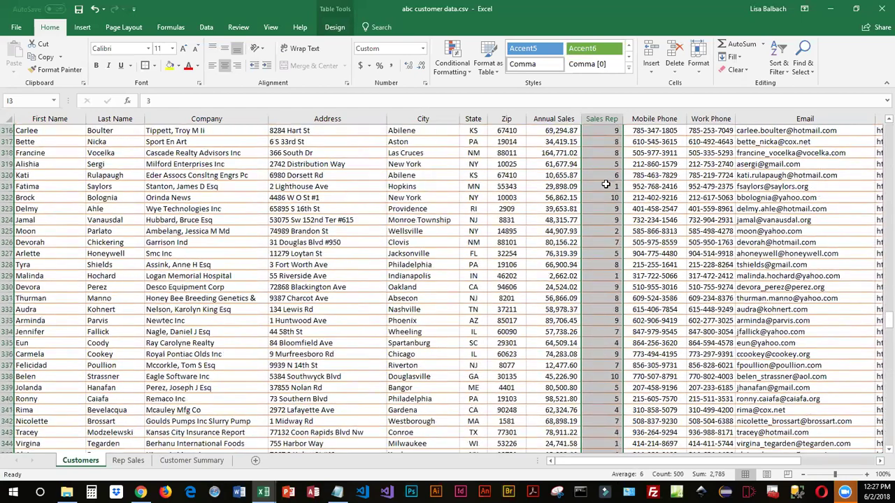
scroll(605, 184, up, 3)
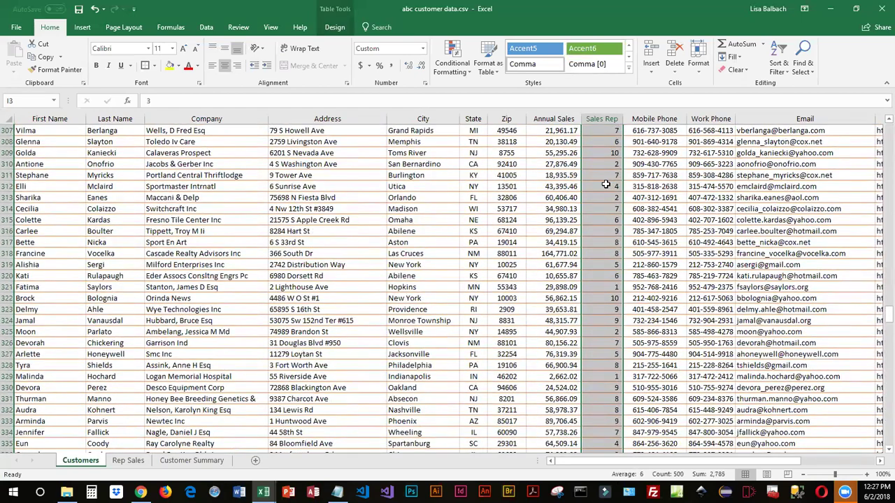
scroll(605, 184, up, 20)
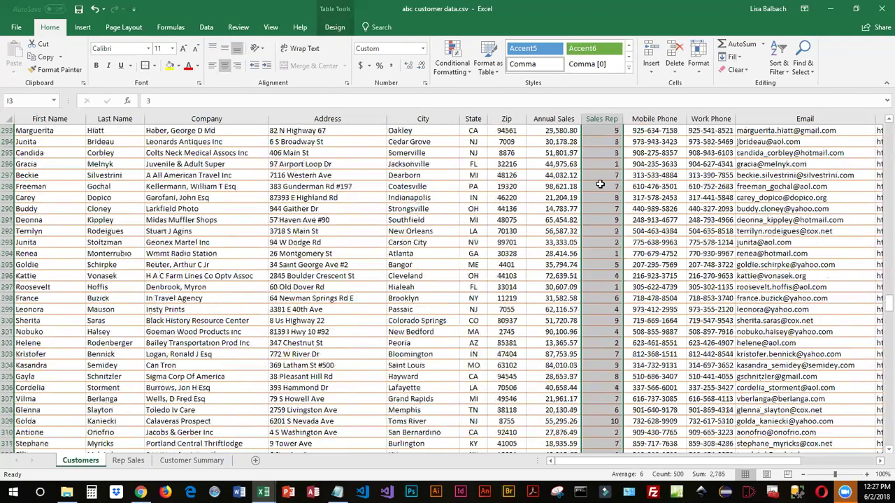
scroll(607, 186, up, 9)
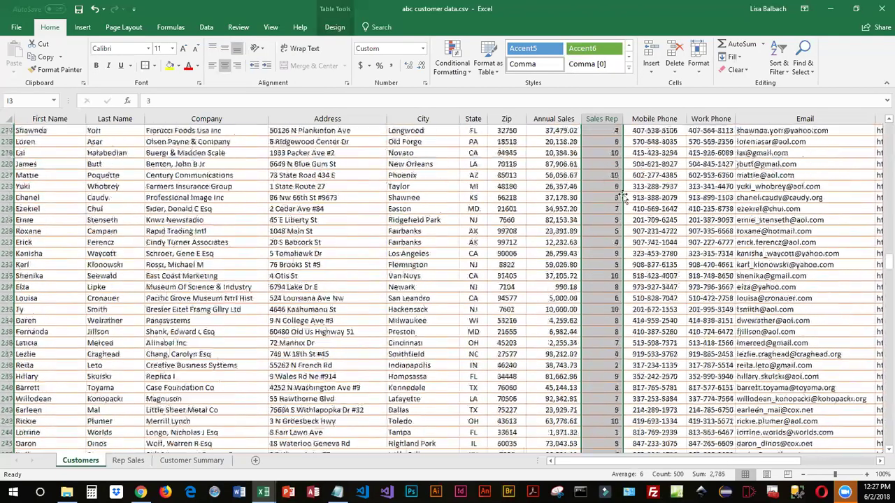
drag(888, 269, 887, 133)
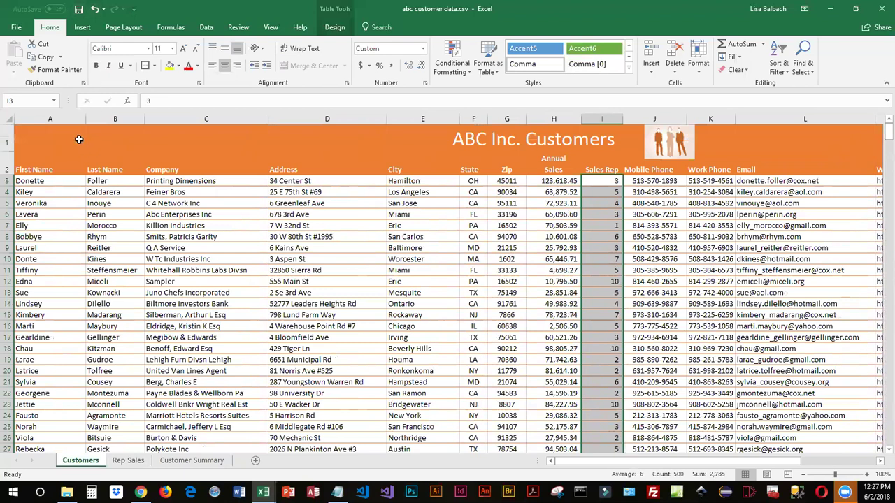
Step: Open the list of named ranges, go to reps and check which cells it covers
click(54, 102)
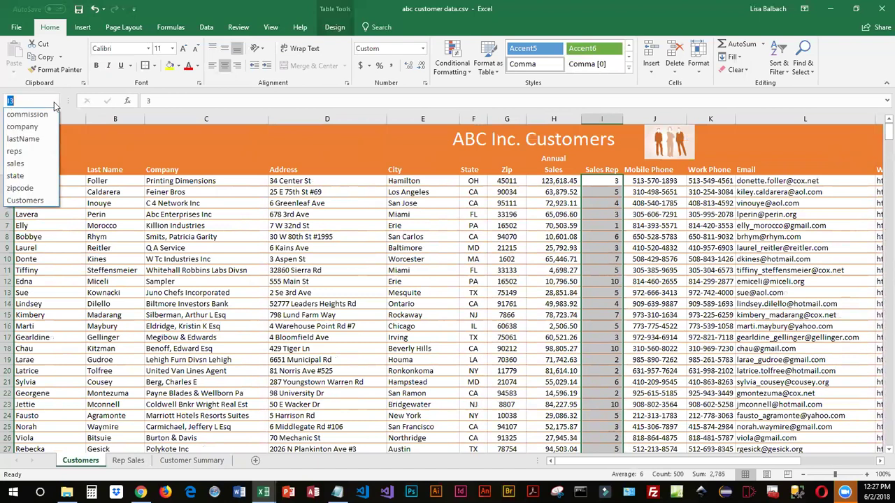
click(14, 153)
scroll(599, 384, down, 10)
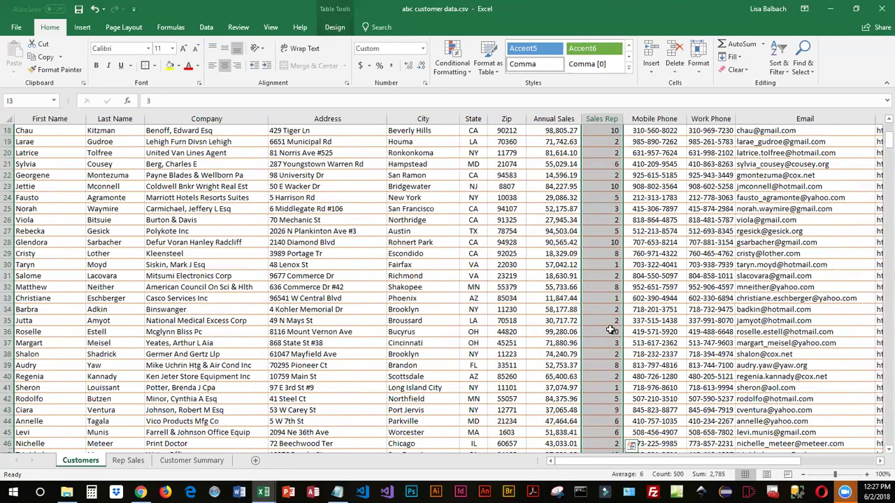
scroll(600, 385, up, 10)
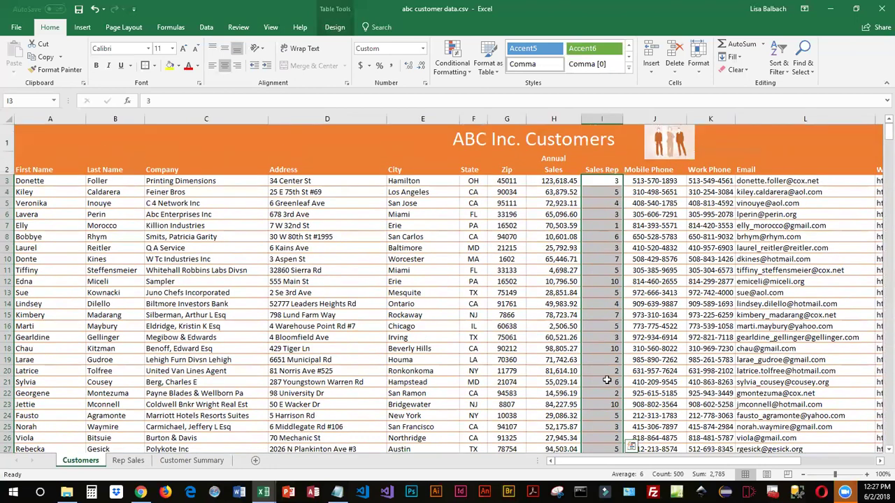
Step: Go to the named range company and check the cells it covers in the Company column
click(54, 100)
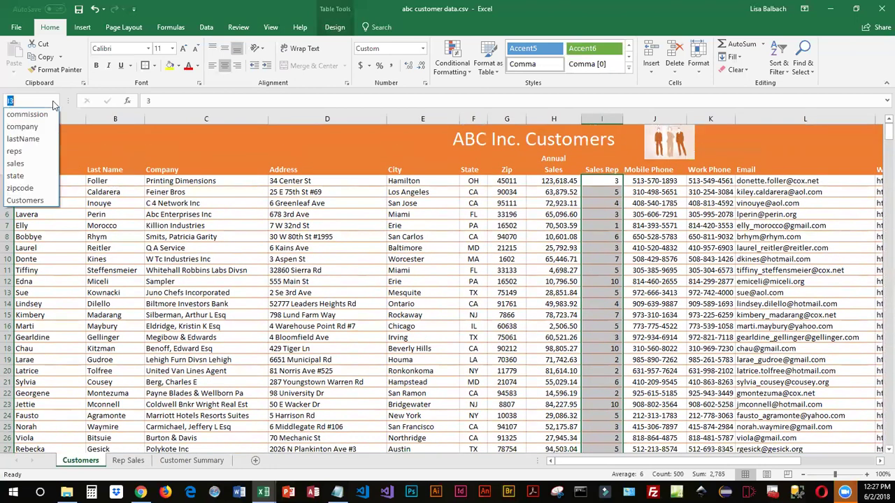
click(23, 127)
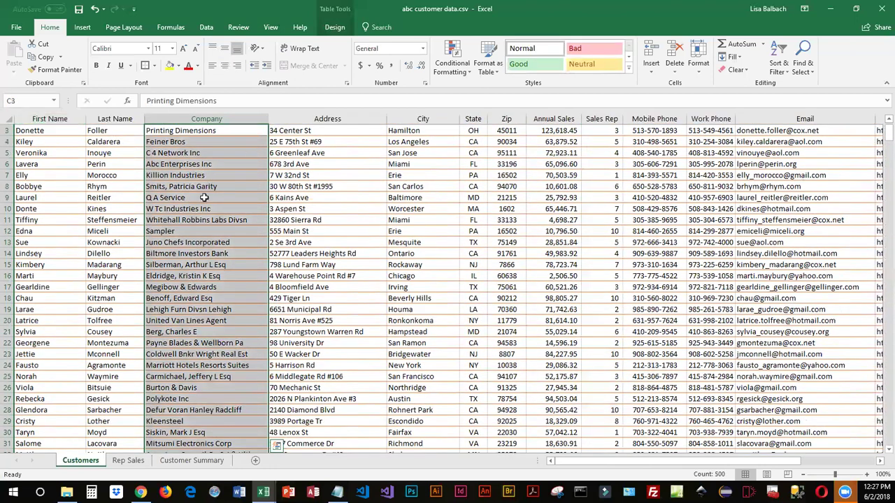
scroll(209, 328, down, 9)
scroll(203, 395, down, 10)
scroll(199, 395, up, 14)
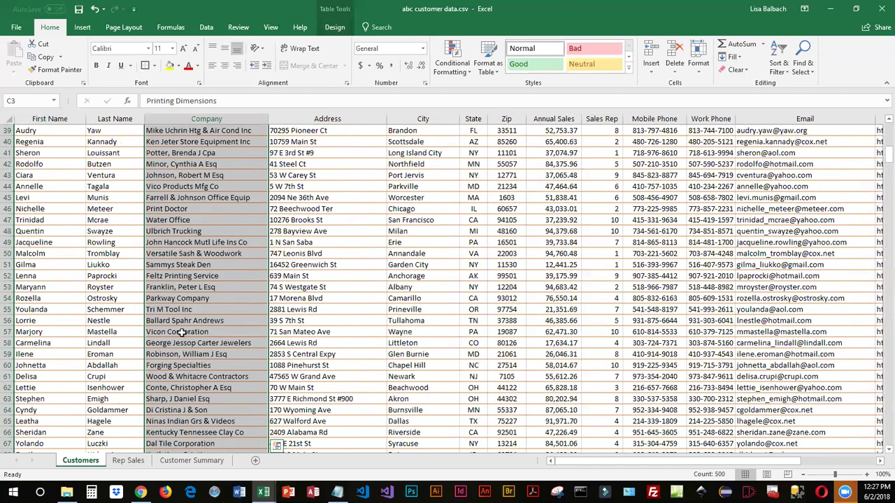
scroll(182, 316, up, 6)
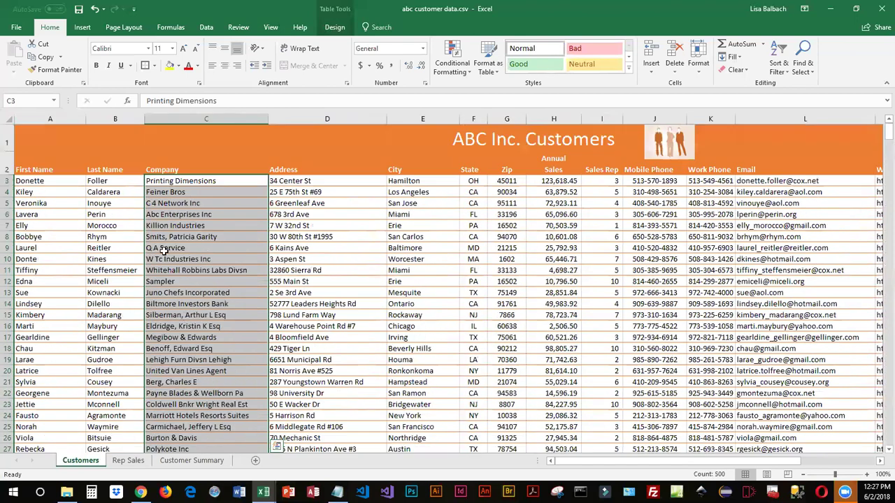
Step: Go to the named range lastName and then to sales to view the cells each one covers
click(53, 100)
click(28, 138)
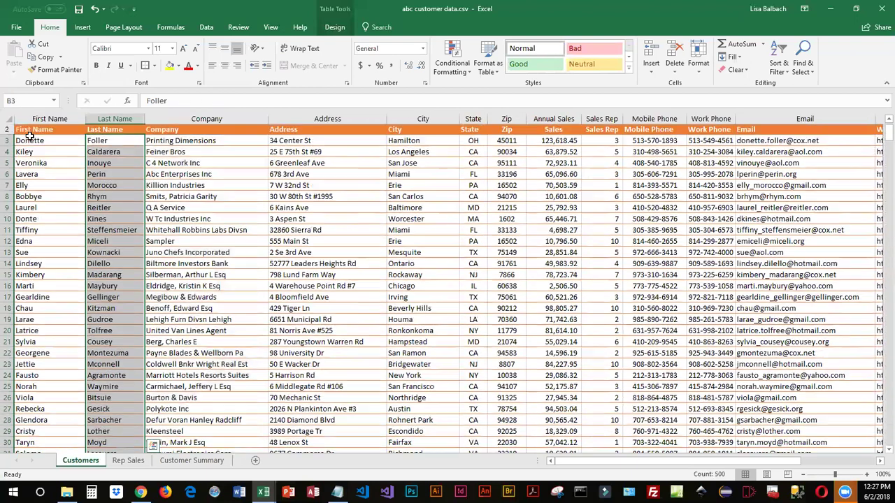
click(54, 101)
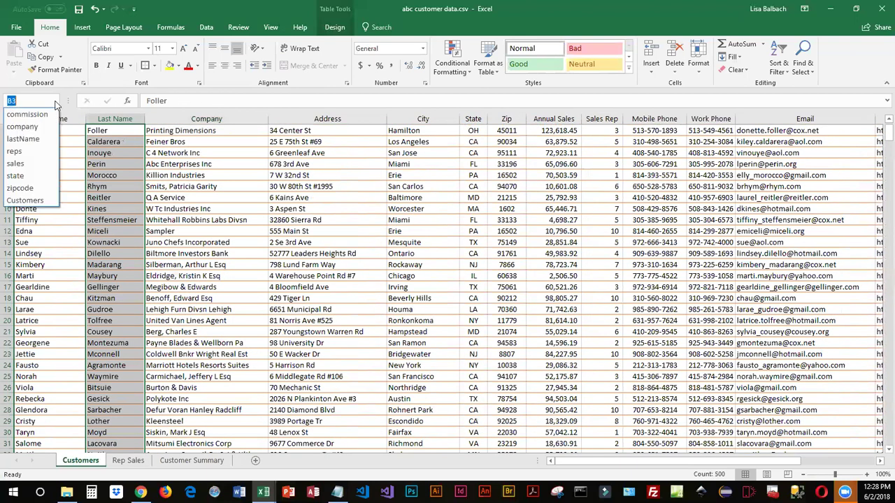
click(28, 162)
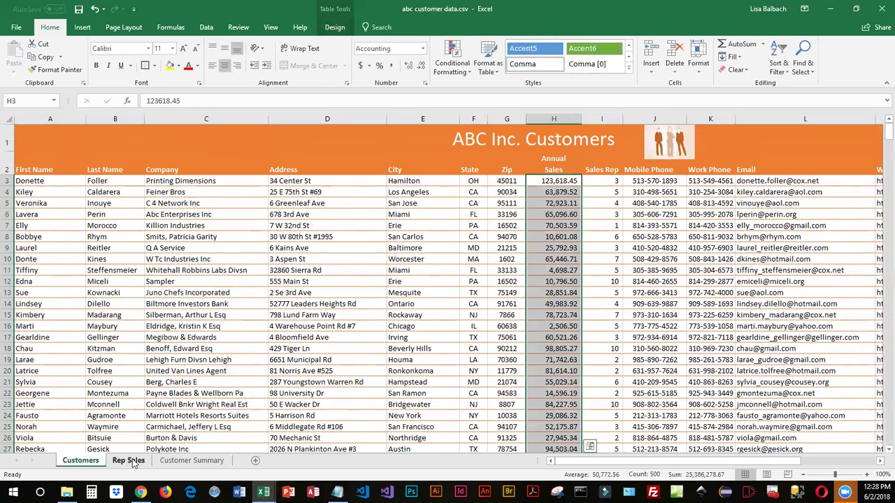
Step: Copy the formula =COUNTIF(reps,A3) from B3 down to B12 on the Rep Sales sheet and check the copy in B4
click(129, 460)
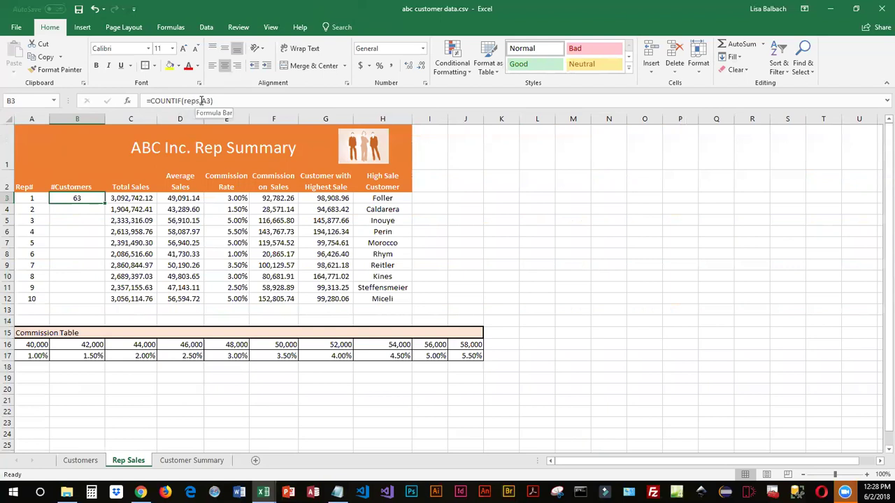
click(74, 209)
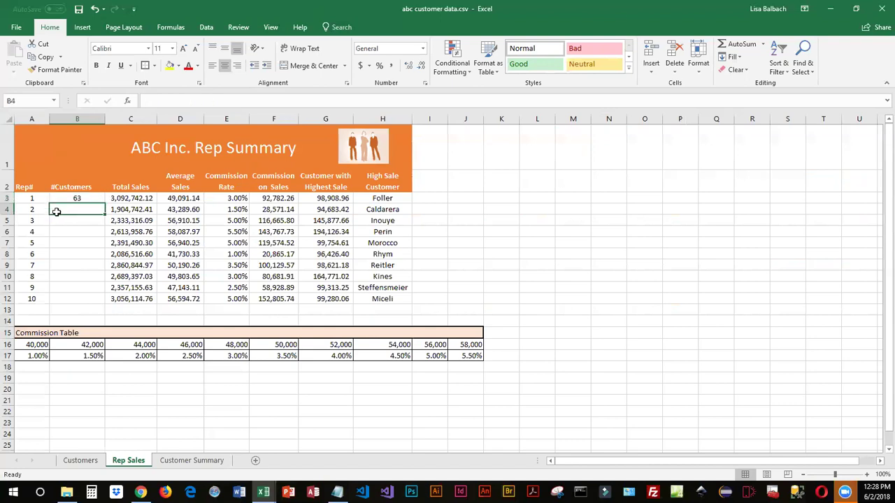
click(76, 199)
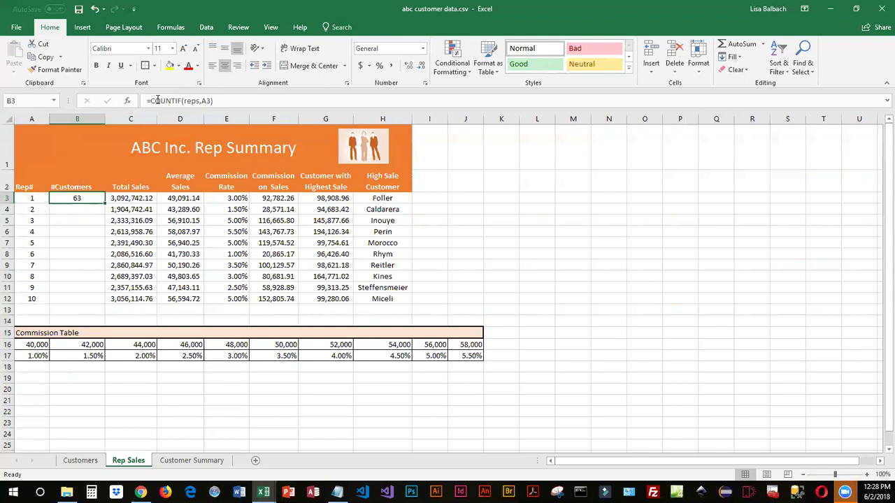
drag(103, 203, 150, 302)
click(89, 210)
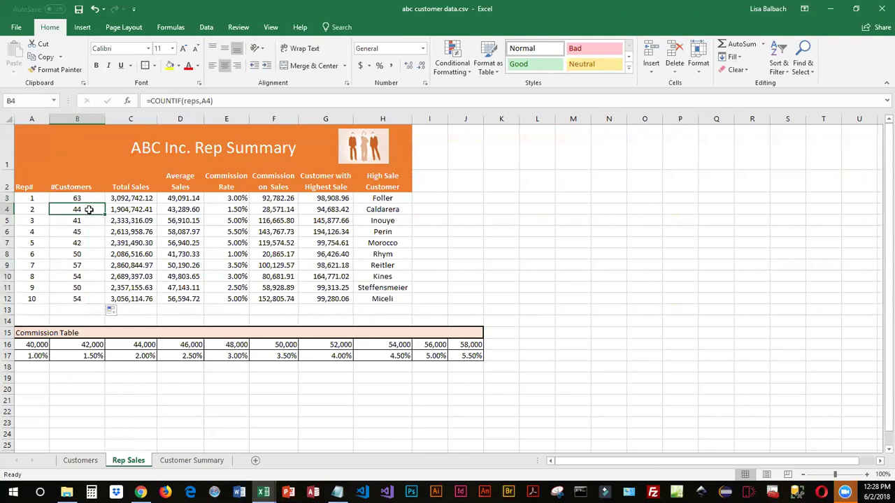
Step: Check the copied COUNTIF formulas in B5 and B6, and clear the Total Sales cells C4:C12
click(62, 220)
click(61, 231)
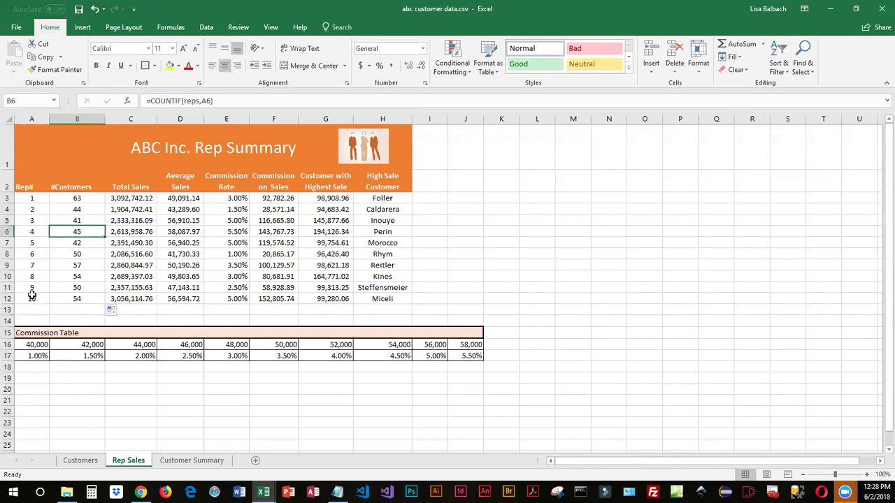
drag(133, 209, 138, 298)
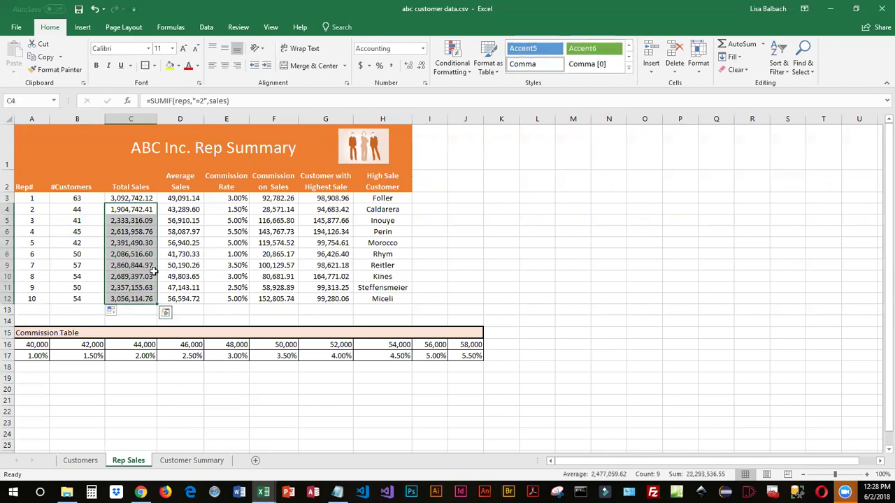
key(Delete)
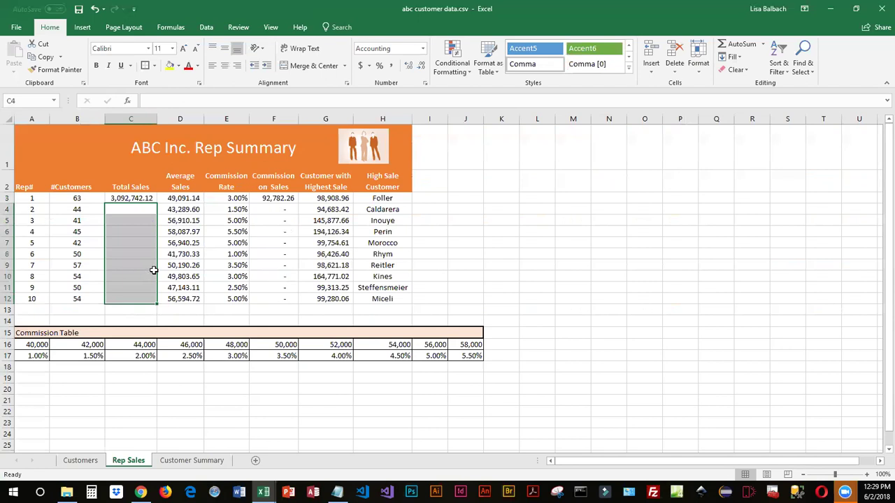
Step: View the Total Sales formula in C3 and compare it with the Annual Sales and Sales Rep columns on the Customers sheet
click(148, 198)
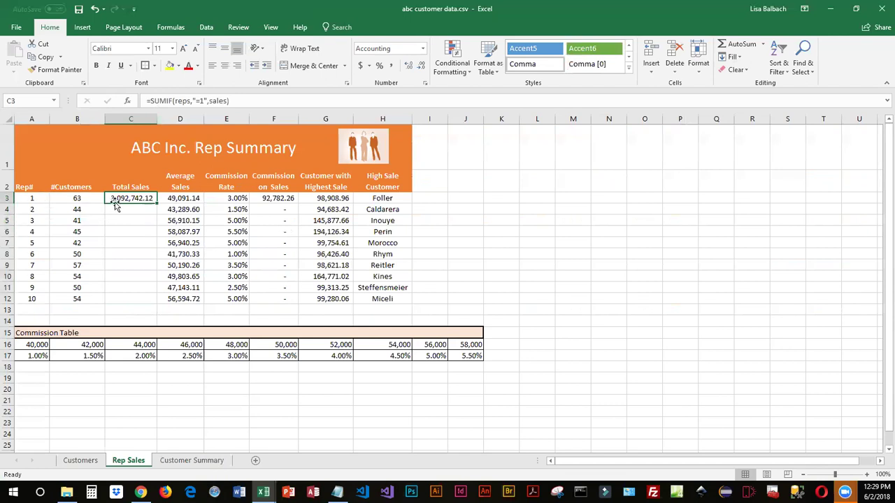
click(81, 460)
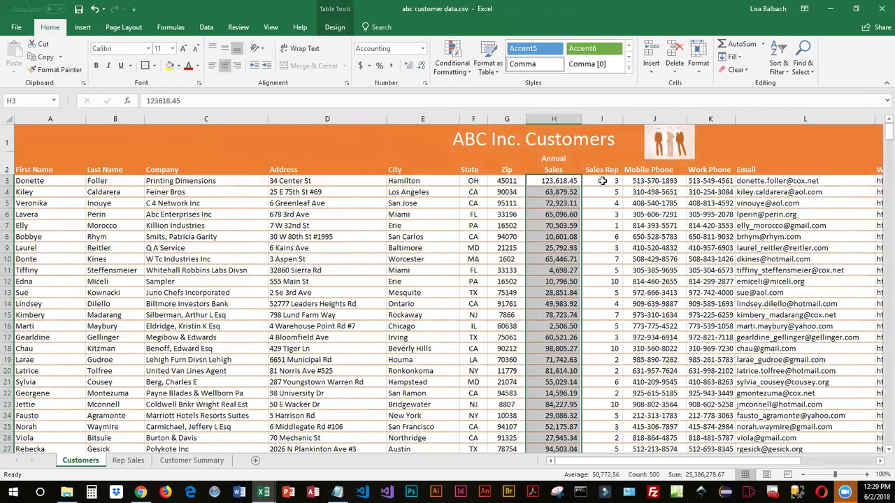
click(129, 460)
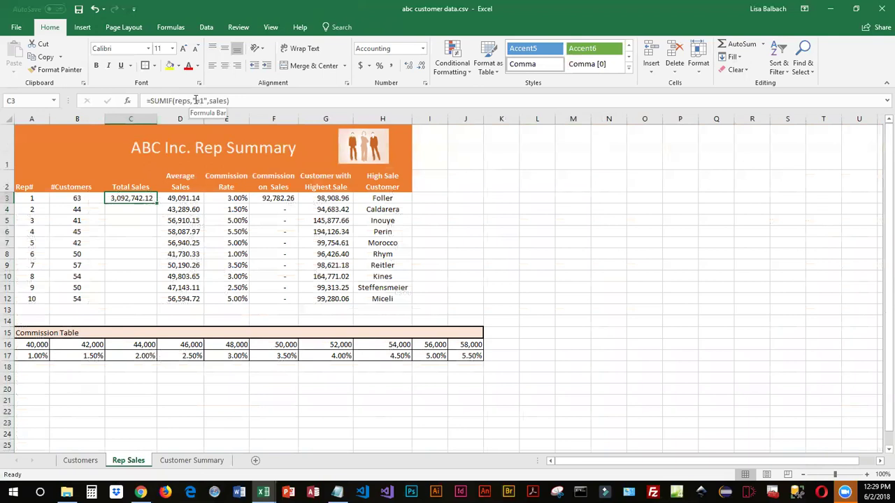
Step: Examine the criteria, sum range and range arguments of the SUMIF formula in C3 without changing it
click(201, 101)
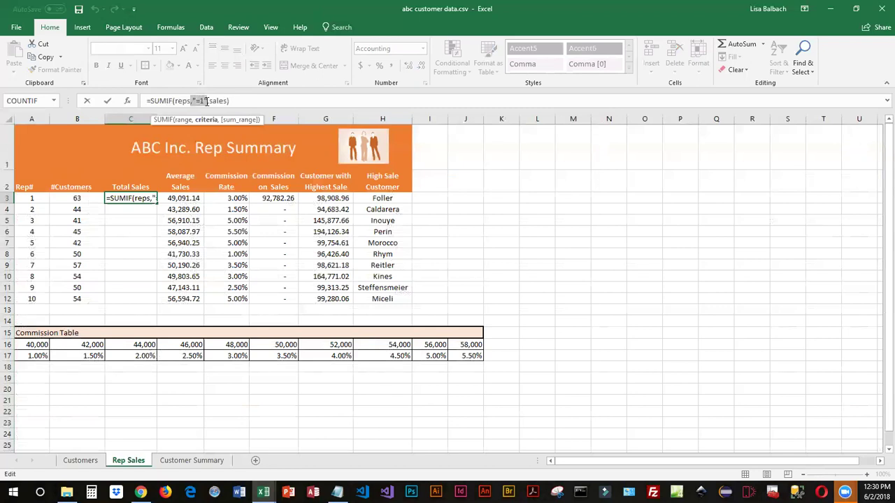
drag(209, 101, 190, 96)
click(209, 101)
drag(209, 101, 228, 101)
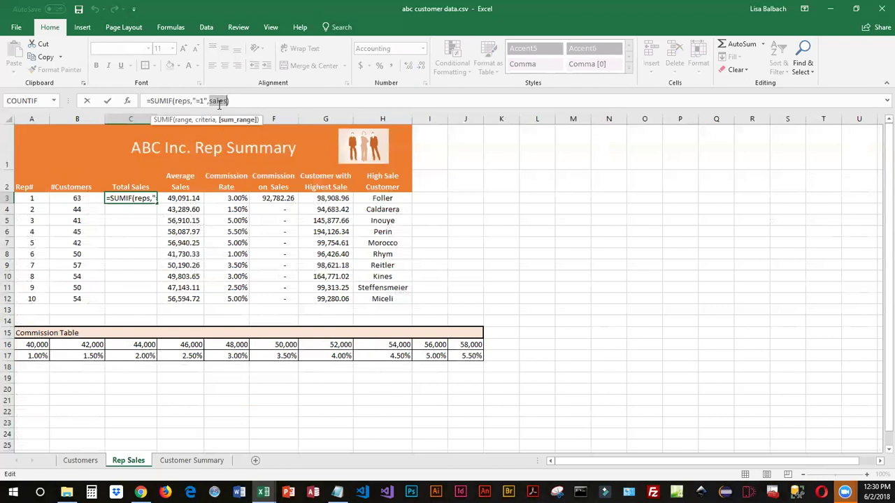
click(177, 101)
drag(175, 100, 193, 101)
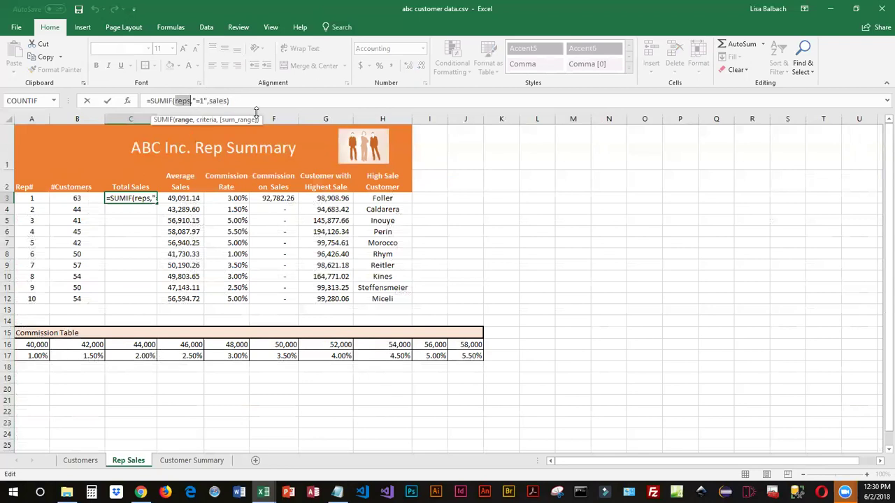
click(146, 206)
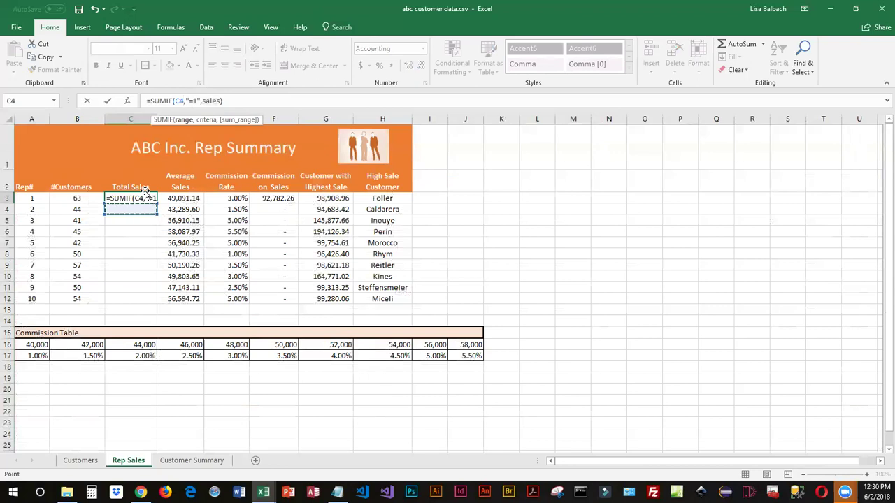
key(Escape)
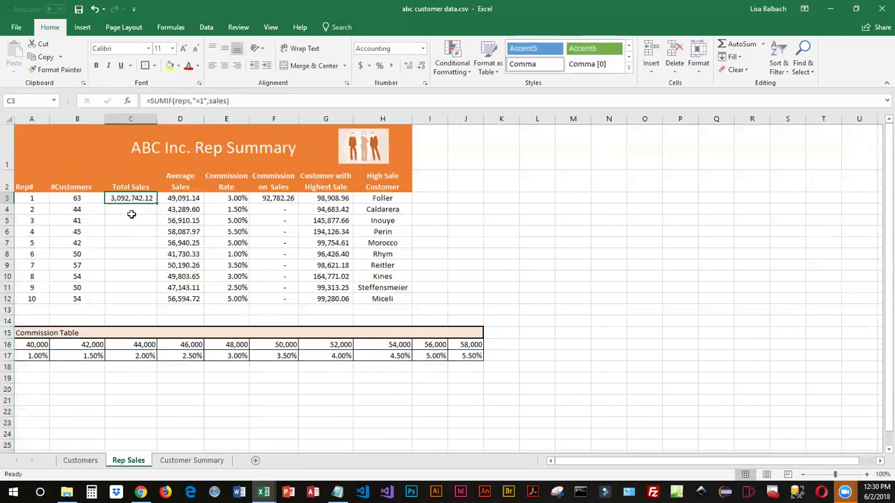
Step: Search for the sumif function and insert SUMIF into the Total Sales cell C4
click(129, 206)
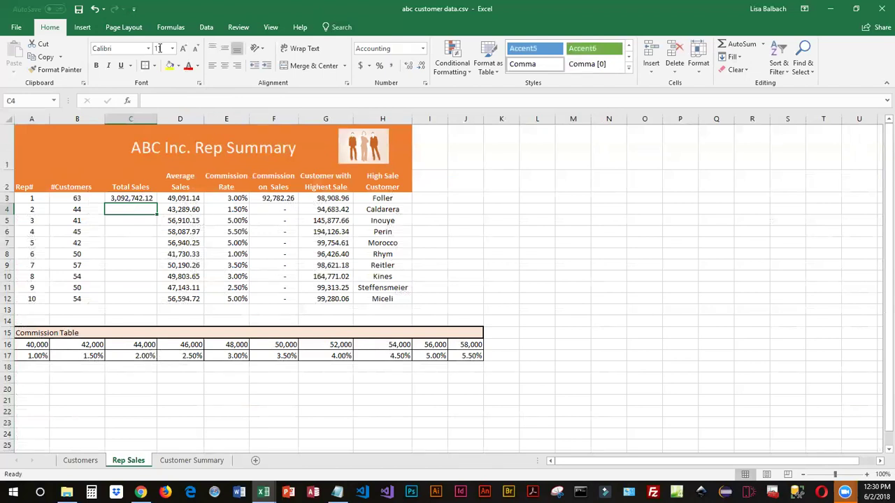
click(171, 27)
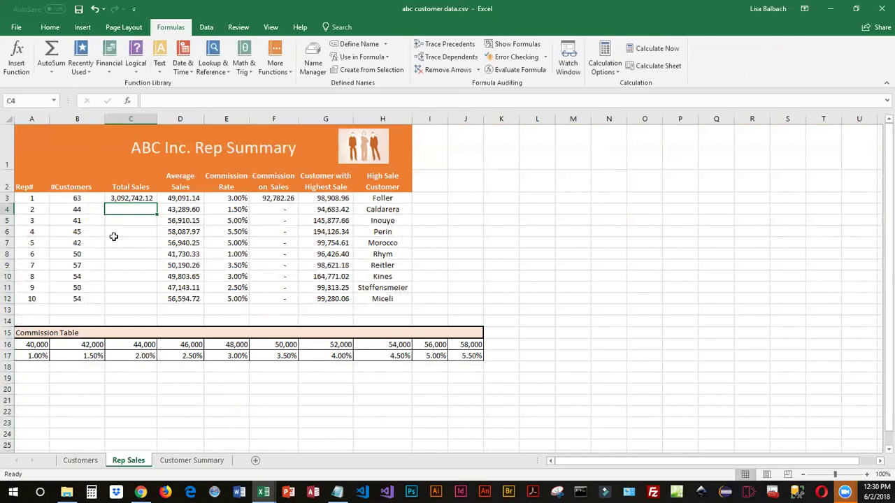
click(17, 60)
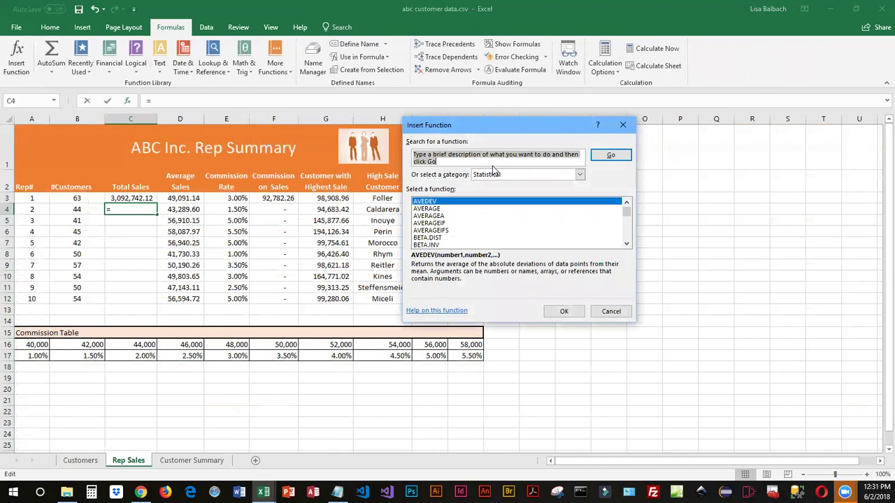
text(sumif)
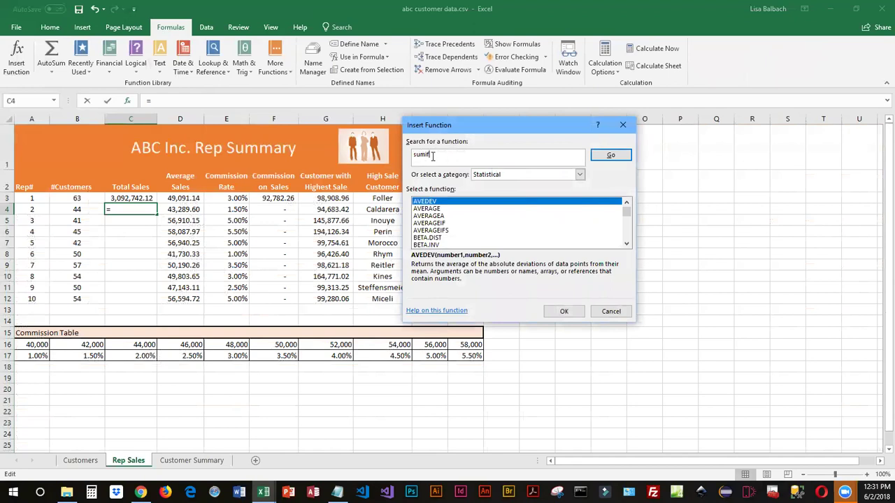
click(601, 155)
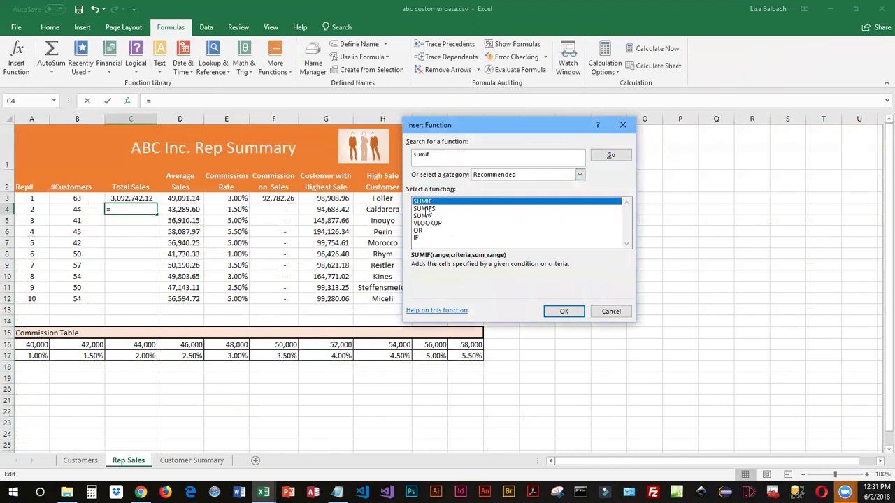
click(568, 311)
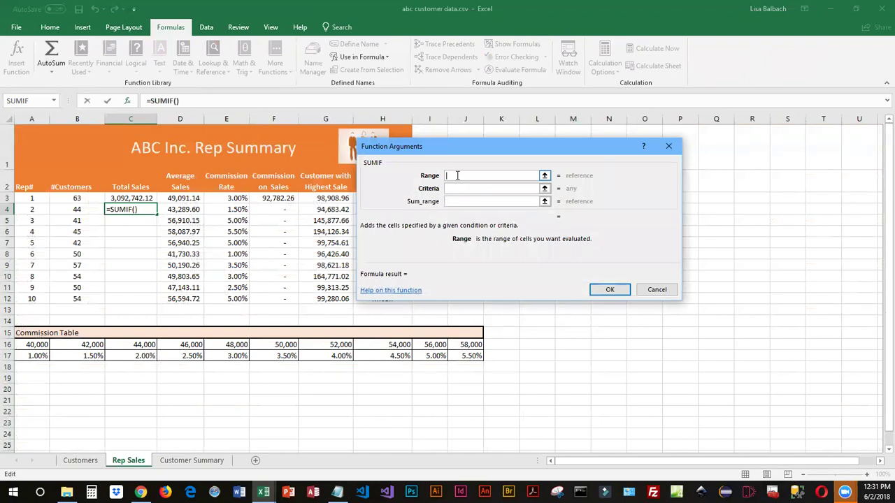
Step: Complete the SUMIF in C4 with range reps, criteria "=2" and sum range sales
text(reps)
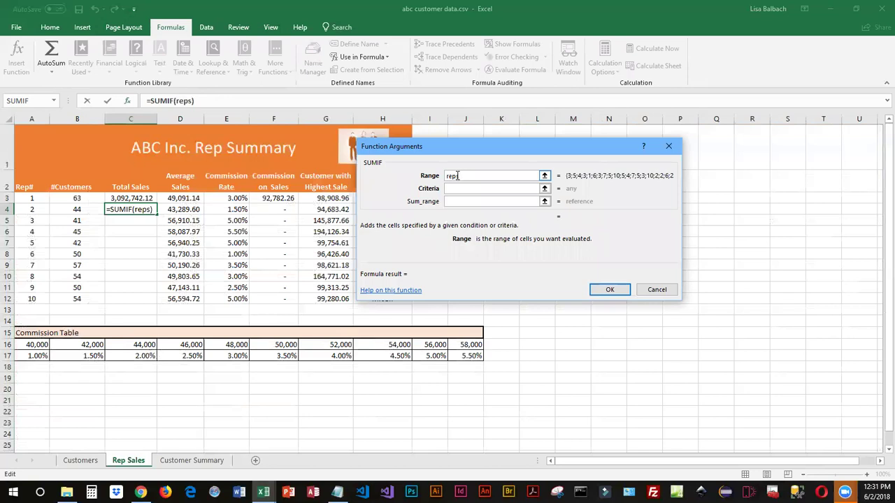
key(Tab)
text(=2)
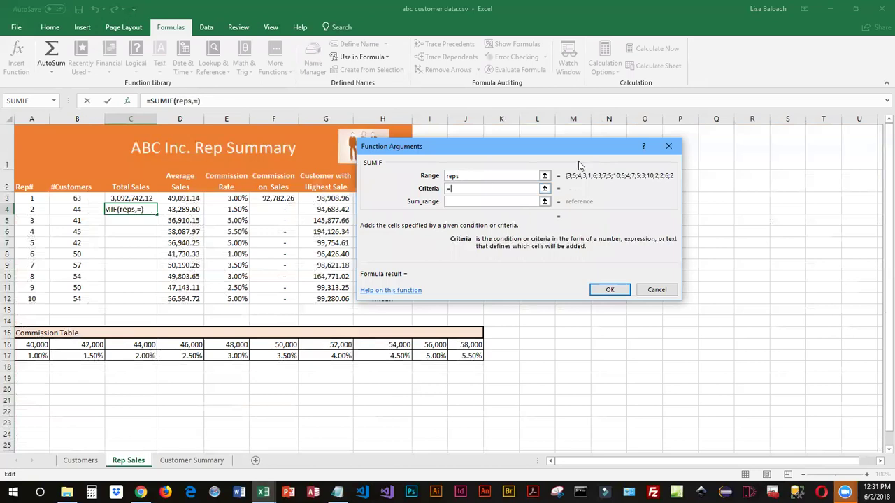
click(467, 202)
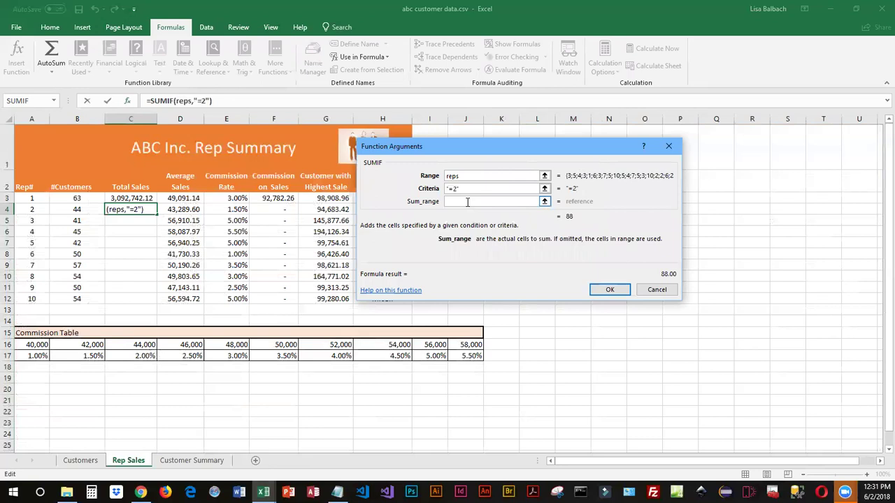
text(sales)
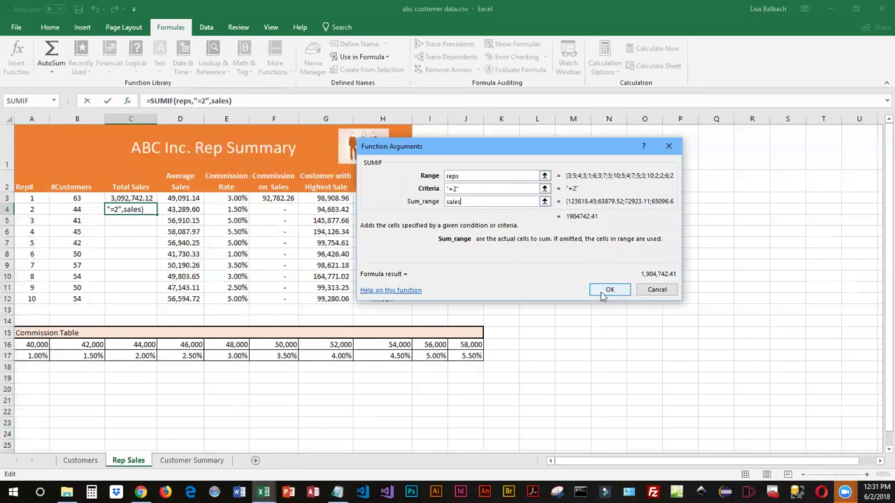
click(602, 290)
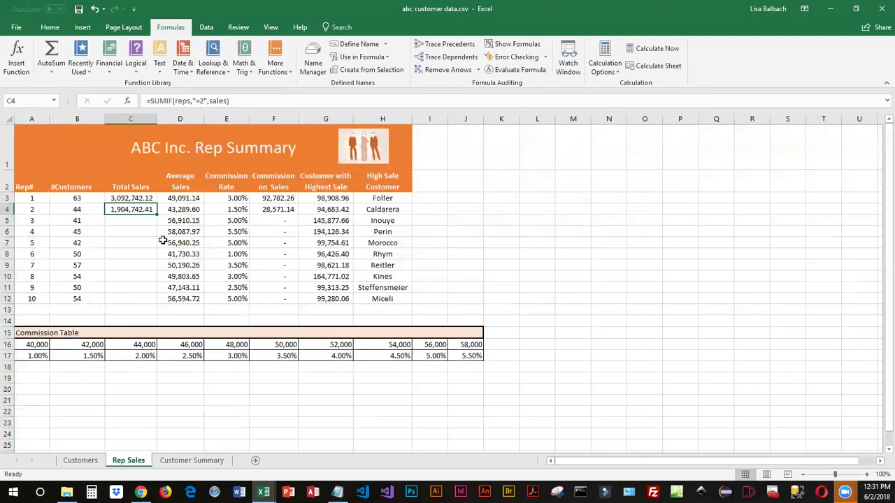
Step: Copy the SUMIF formula from C4 down through C12
click(133, 220)
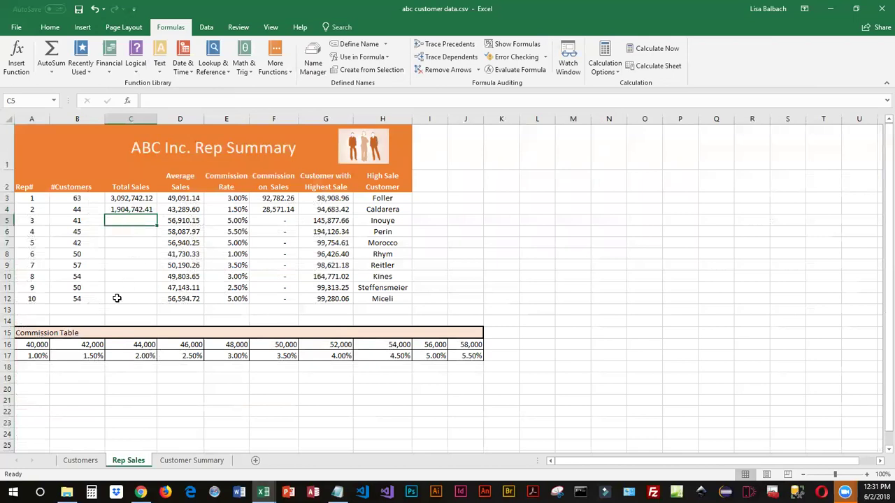
click(141, 209)
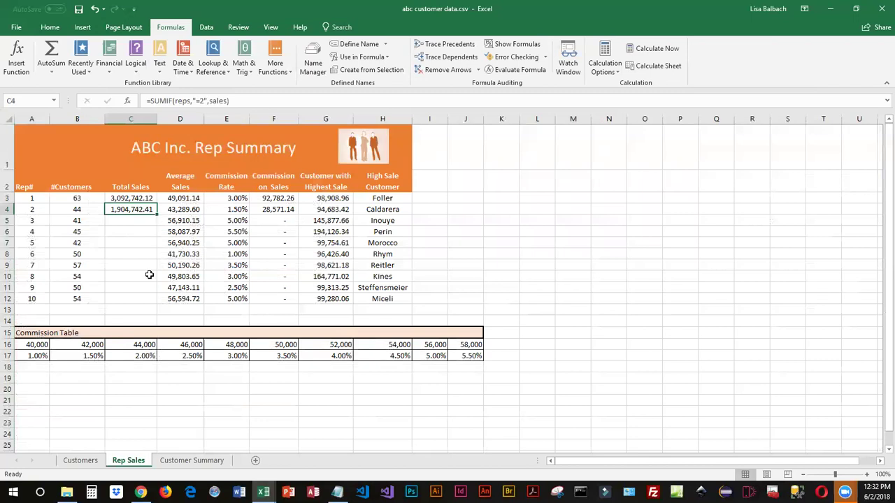
drag(155, 214, 149, 300)
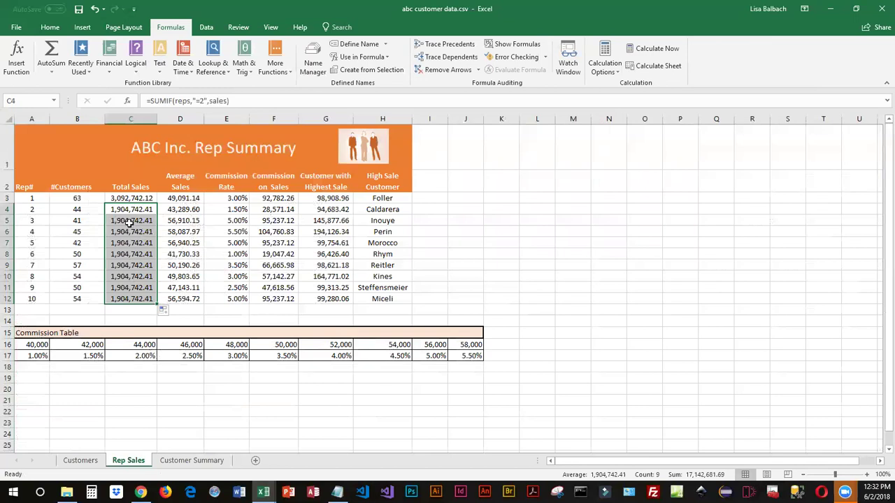
Step: Change the SUMIF criteria to "=3" in C5 and "=4" in C6
click(129, 223)
click(200, 101)
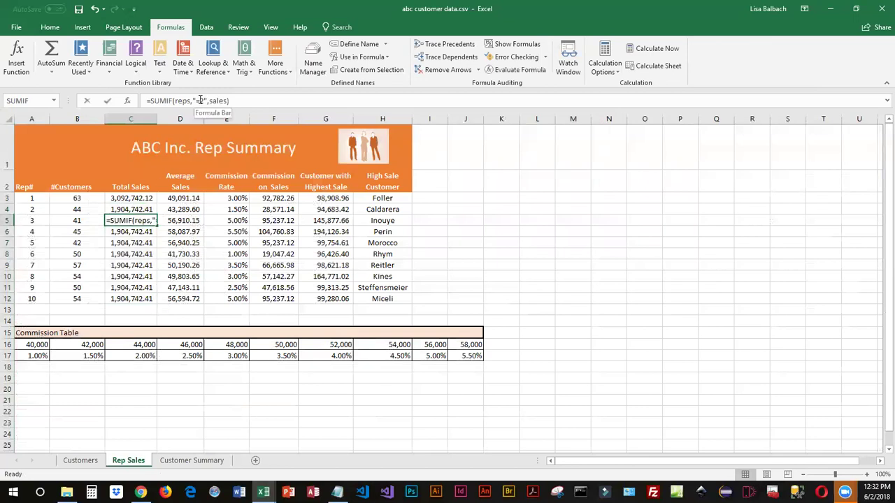
key(Delete)
text(3)
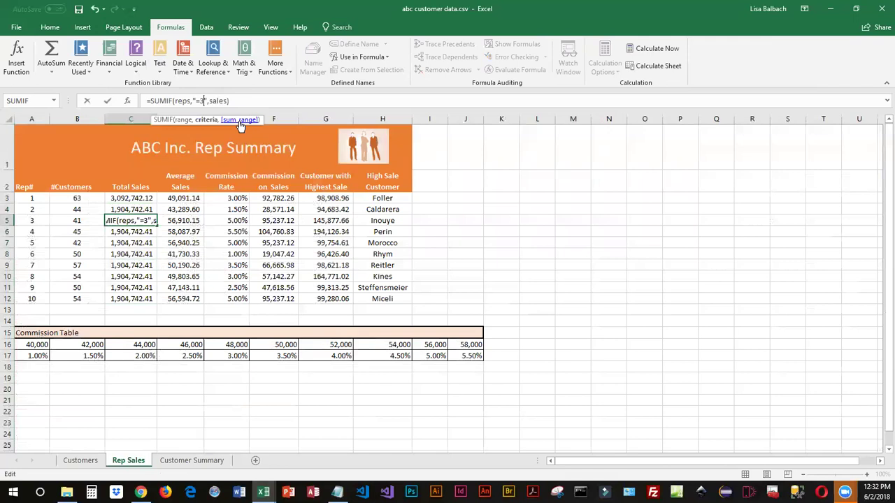
key(Return)
click(199, 100)
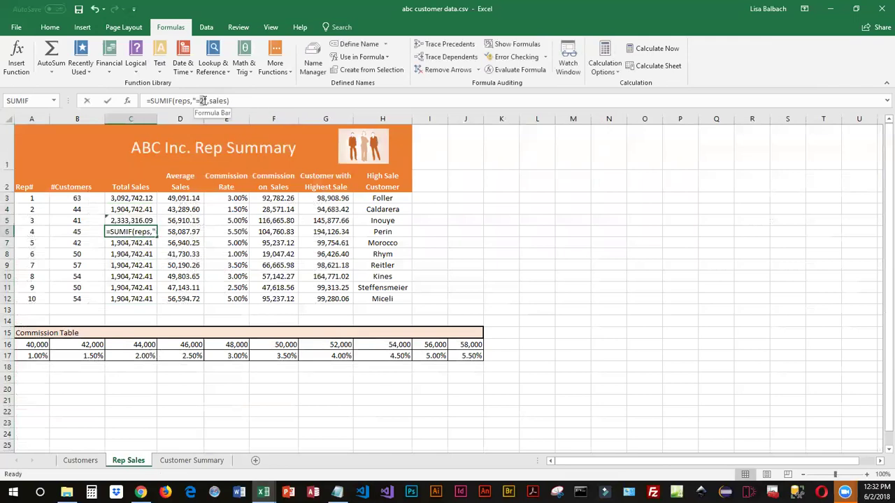
key(Delete)
text(4)
key(Return)
Step: Change the SUMIF criteria to "=5" in C7 and "=6" in C8
click(201, 101)
key(Delete)
text(5",sales))
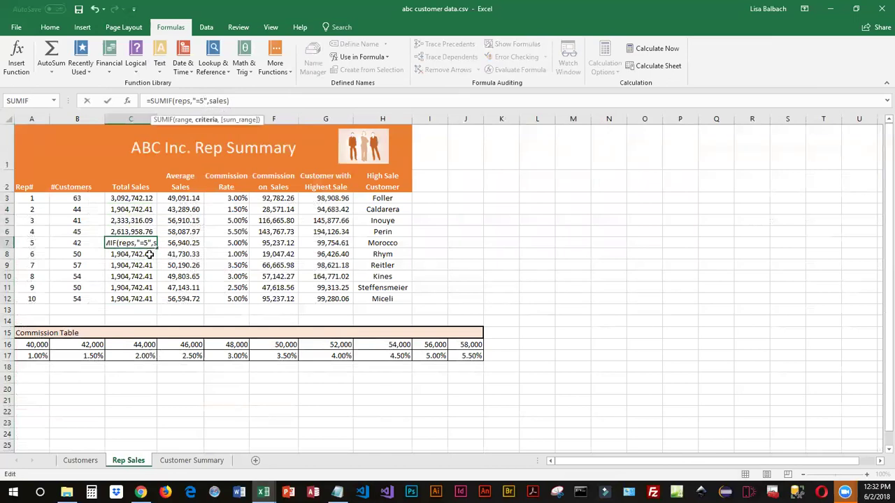
key(Return)
click(200, 100)
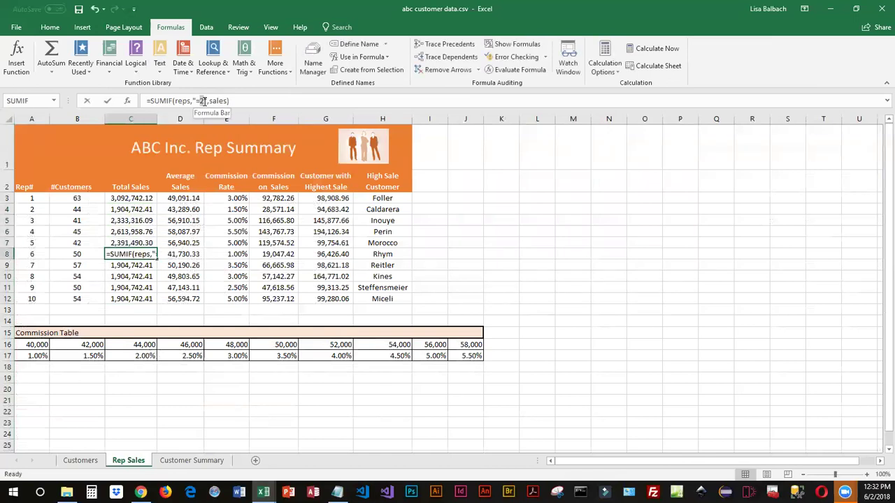
key(Delete)
text(6)
key(Return)
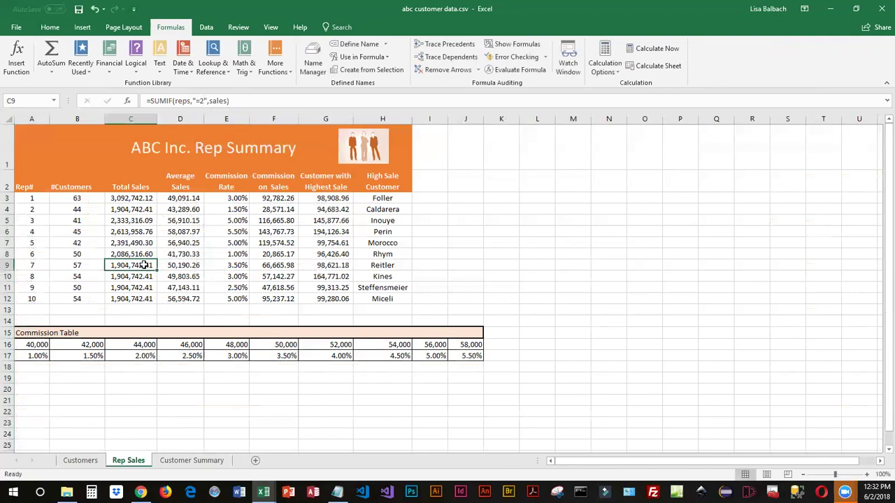
Step: Change the SUMIF criteria to "=7" in C9 and "=8" in C10
double_click(144, 265)
double_click(161, 265)
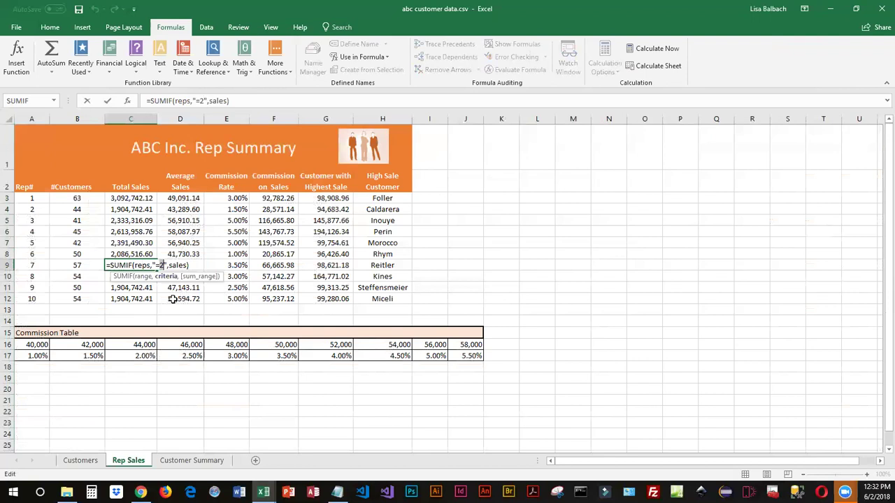
text(7)
key(Return)
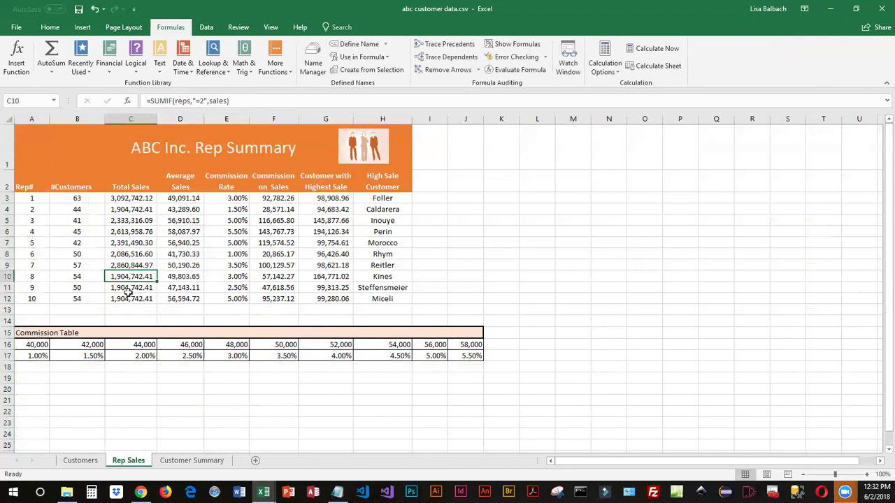
click(201, 101)
double_click(201, 101)
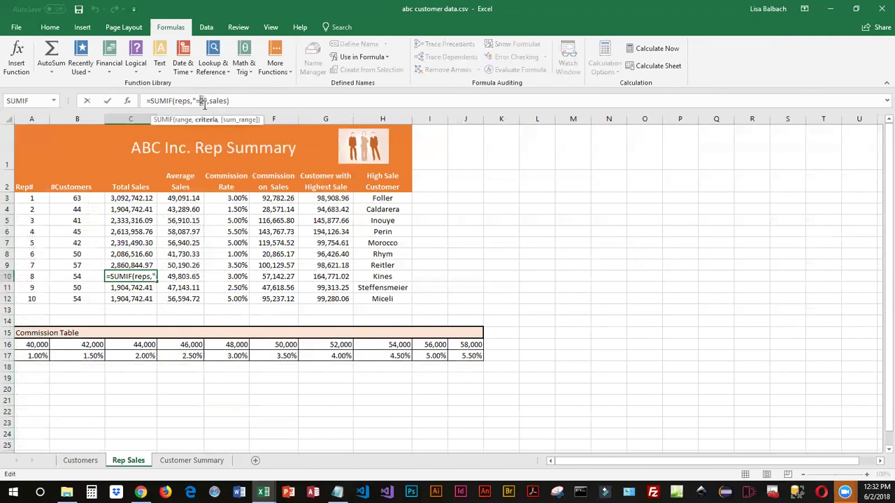
text(8)
key(Return)
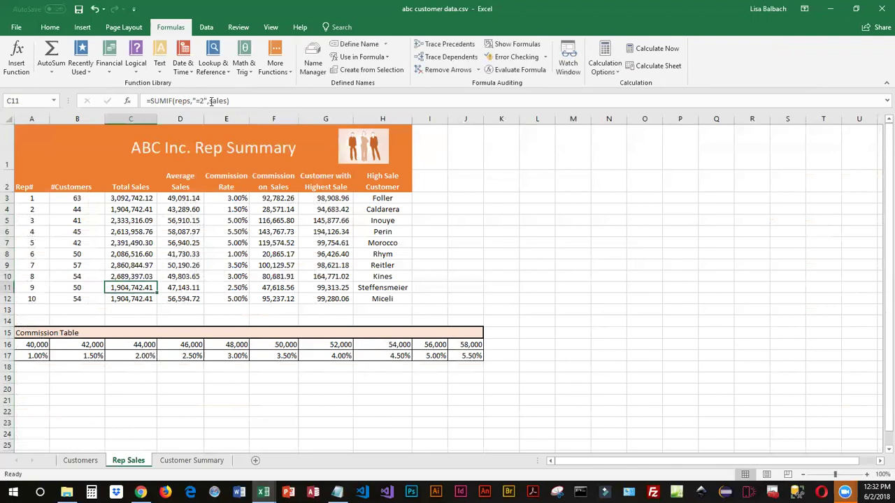
Step: Change the SUMIF criteria to "=9" in C11 and "=10" in C12
click(201, 101)
double_click(200, 101)
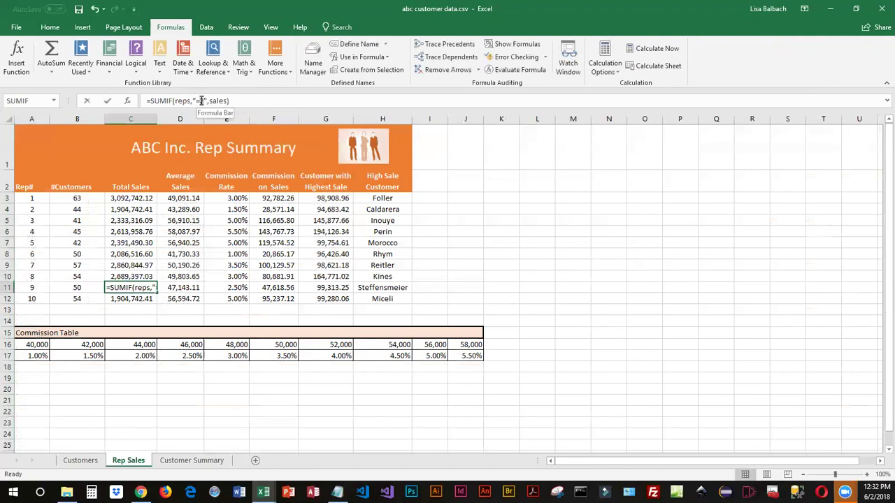
text(9)
key(Return)
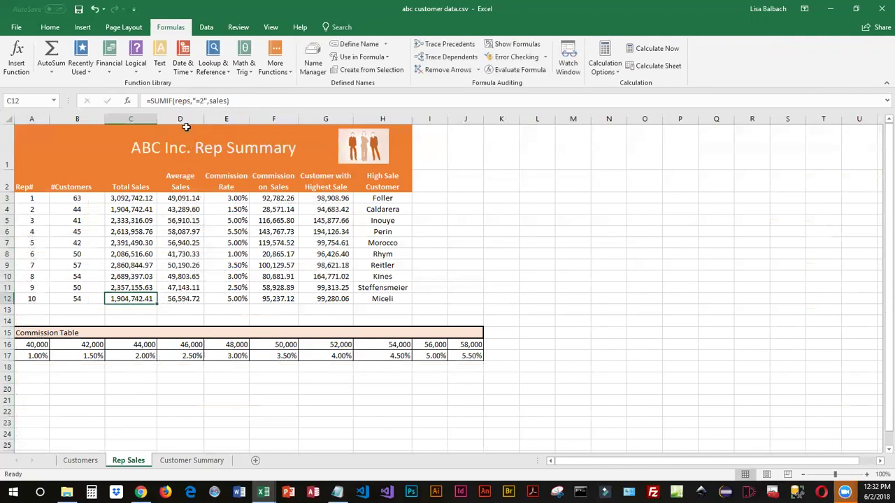
click(201, 101)
double_click(201, 101)
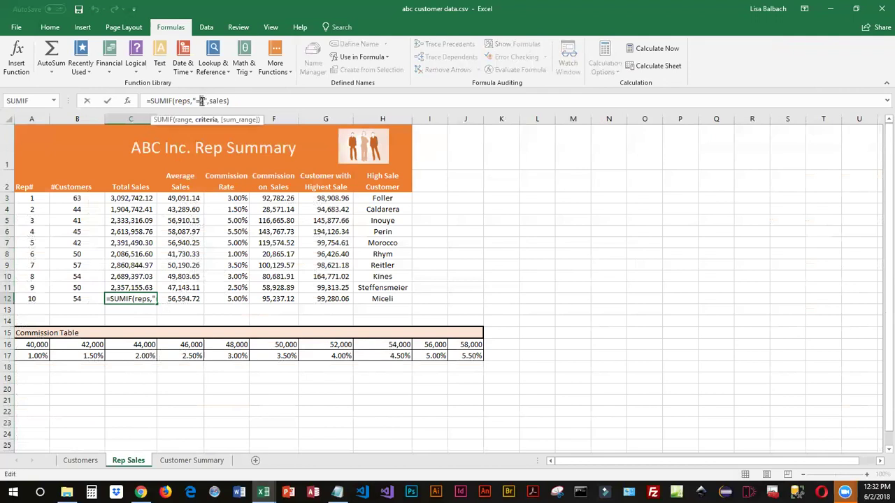
text(10)
key(Return)
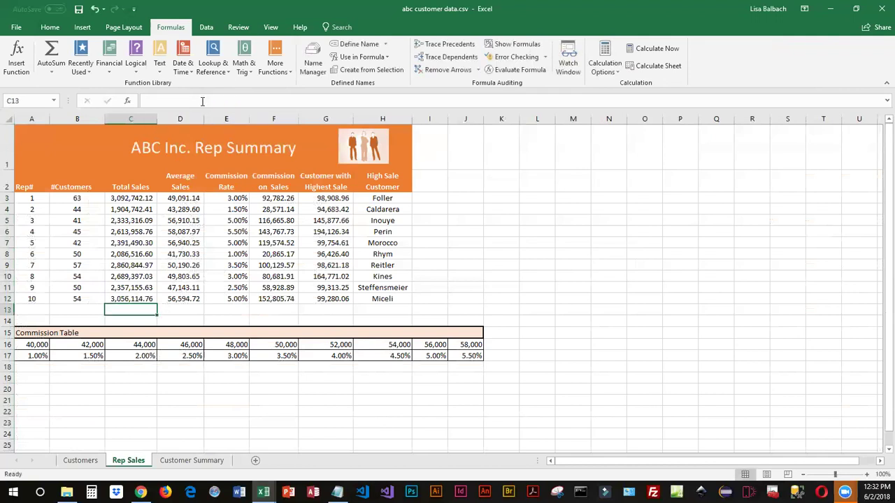
Step: Review the SUMIF formulas in the Total Sales column, cell by cell from C3 to C12, checking each rep criterion
click(113, 211)
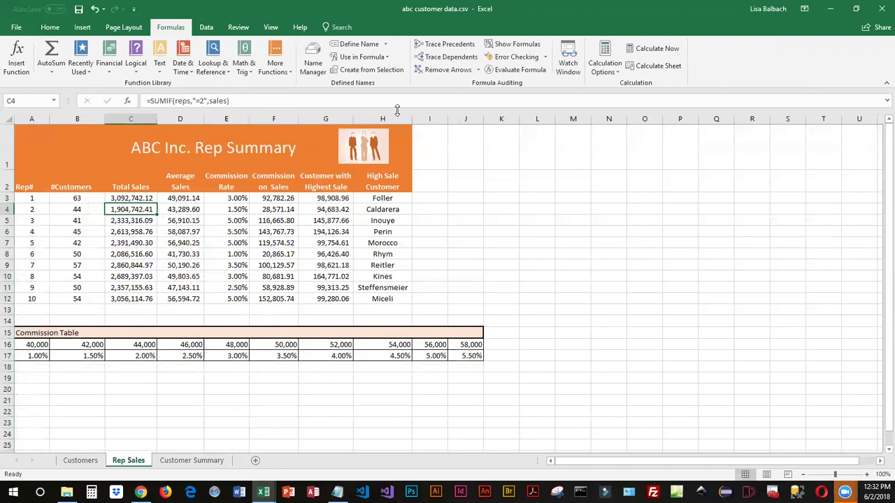
key(Down)
key(Down)
key(Down)
key(Down)
key(Down)
key(Down)
key(Down)
key(Down)
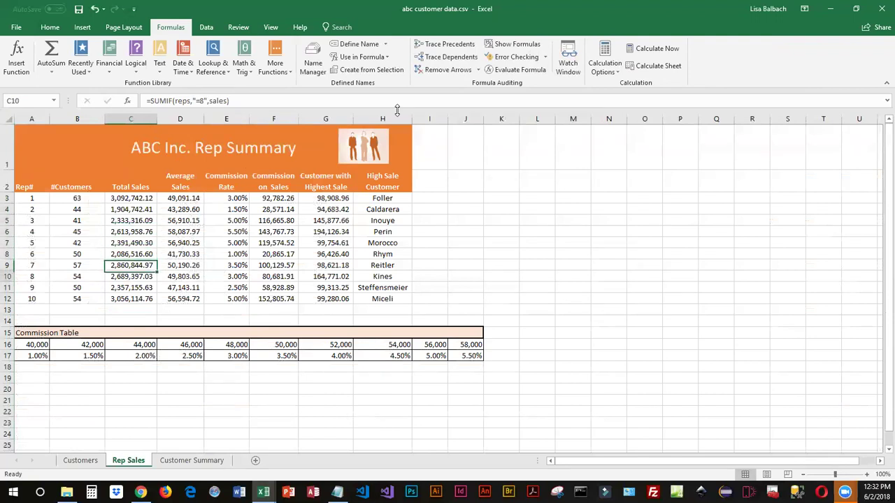
key(Up)
key(Up)
key(Up)
key(Up)
key(Up)
key(Up)
key(Up)
key(Up)
key(Up)
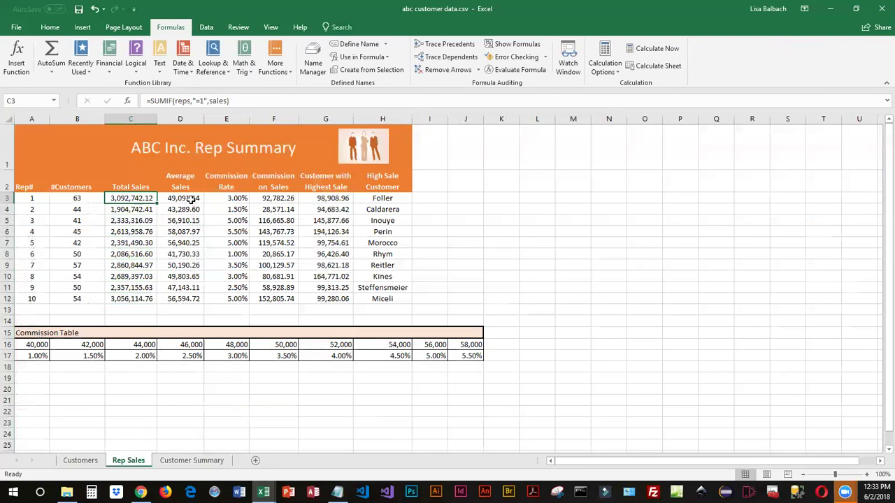
Step: Clear the Average Sales cells D4:D12 and the Commission Rate and Commission on Sales cells E4:F12
drag(191, 209, 188, 298)
key(Delete)
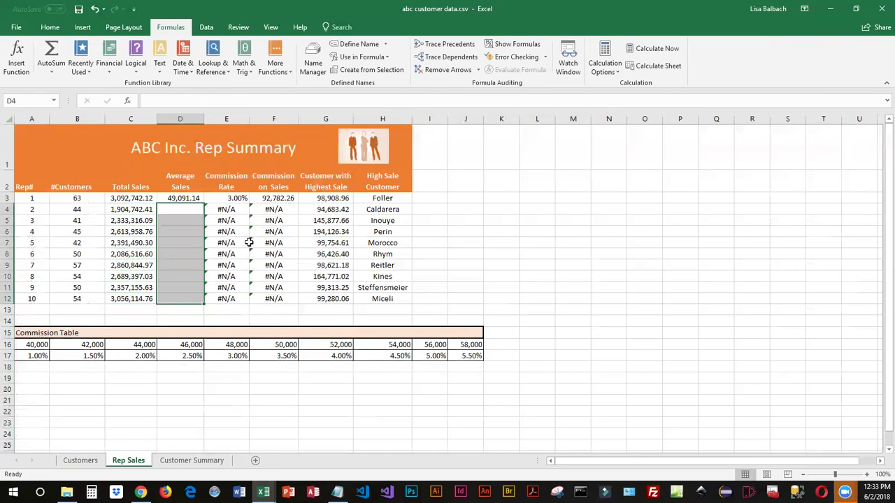
click(235, 211)
drag(235, 211, 287, 294)
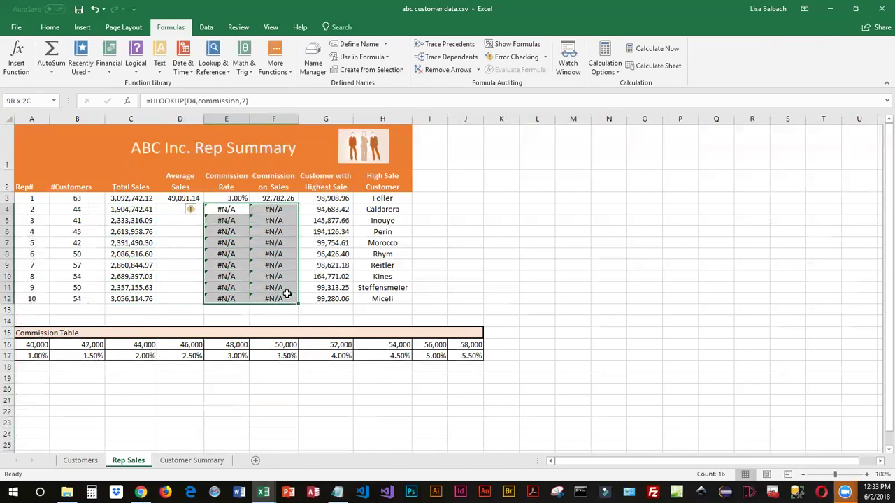
key(Delete)
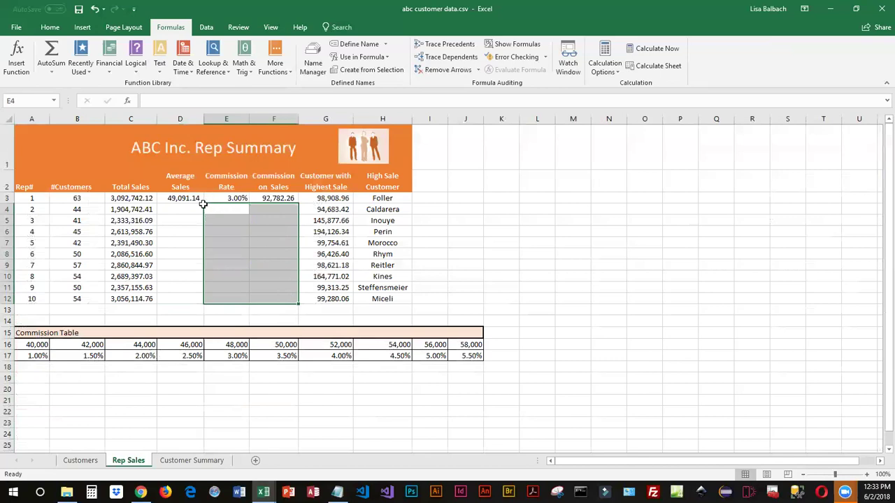
click(226, 210)
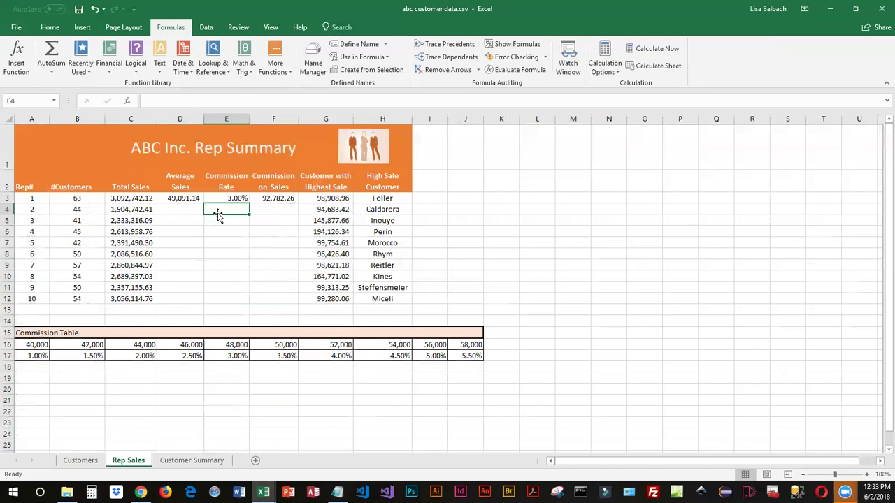
Step: Compare the AVERAGEIF formula in D3 with the SUMIF in C3, and insert the AVERAGEIF function in D4
click(175, 195)
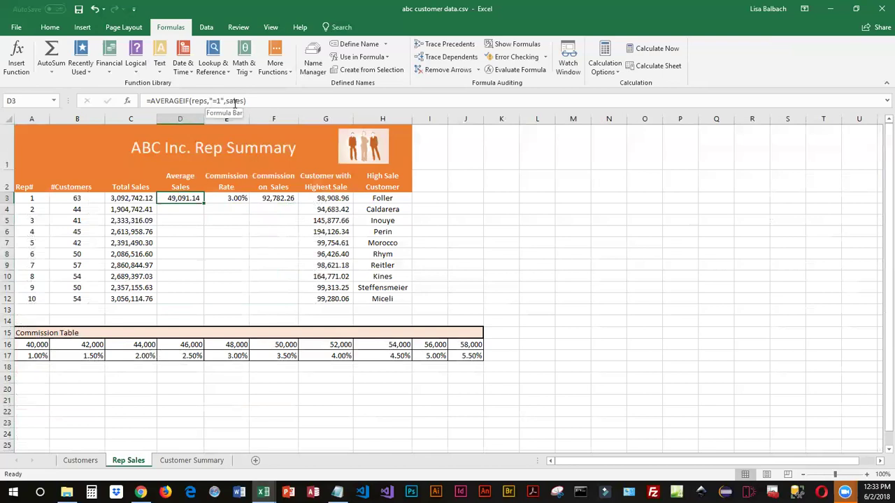
click(141, 199)
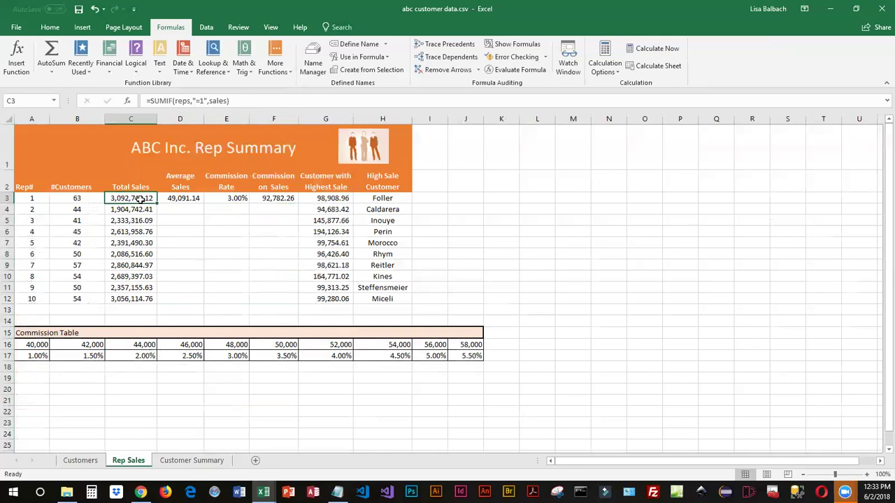
click(189, 198)
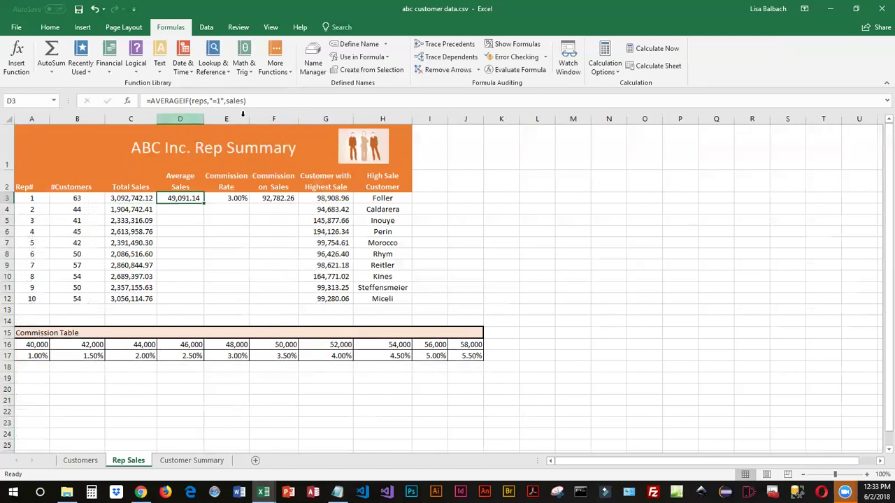
click(179, 210)
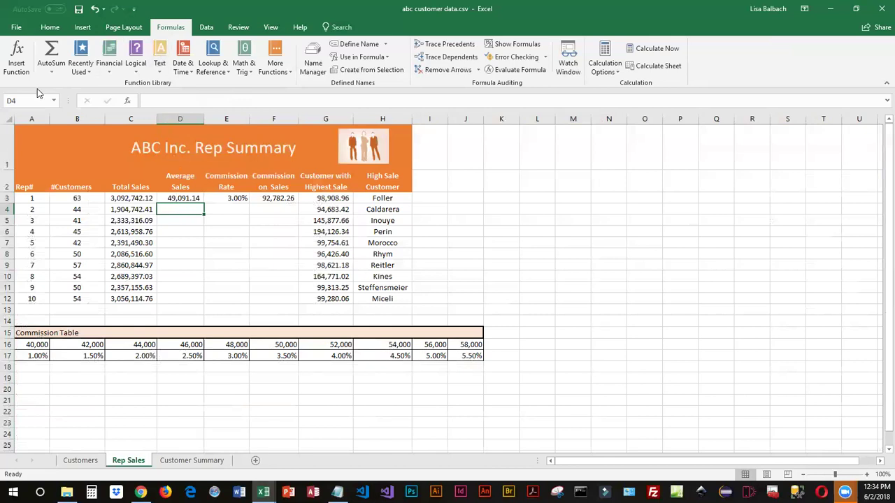
click(16, 58)
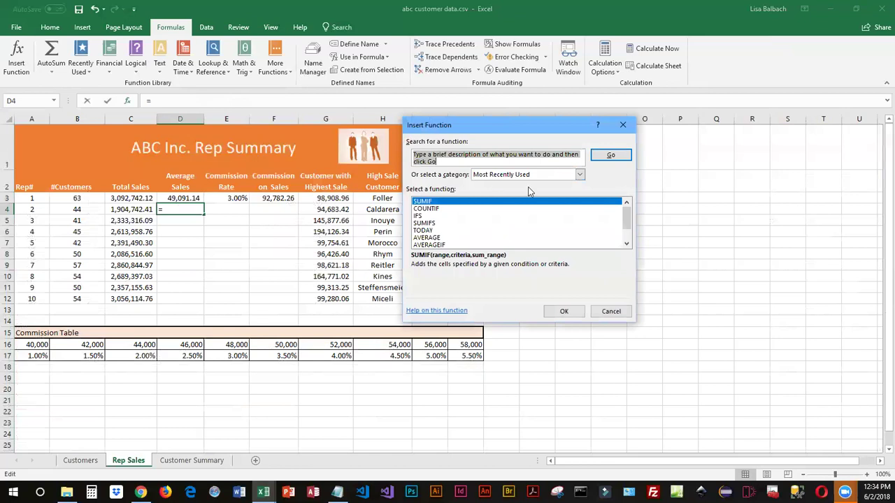
text(averageif)
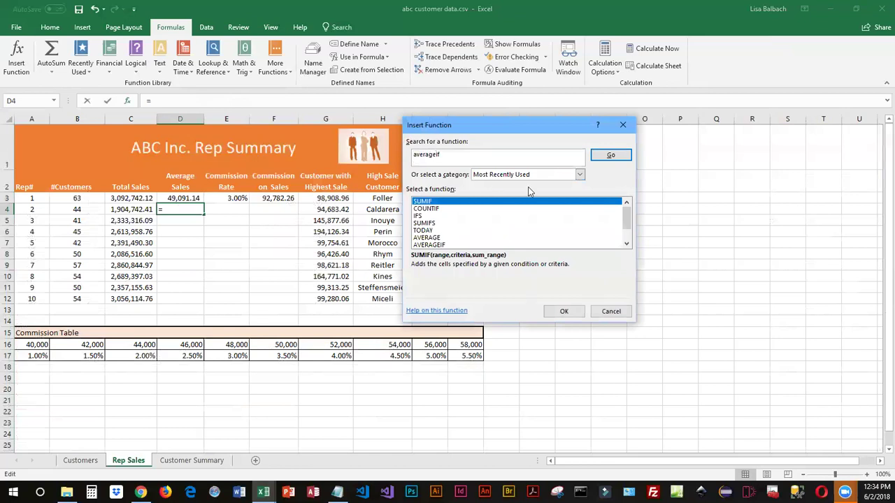
click(612, 155)
click(567, 311)
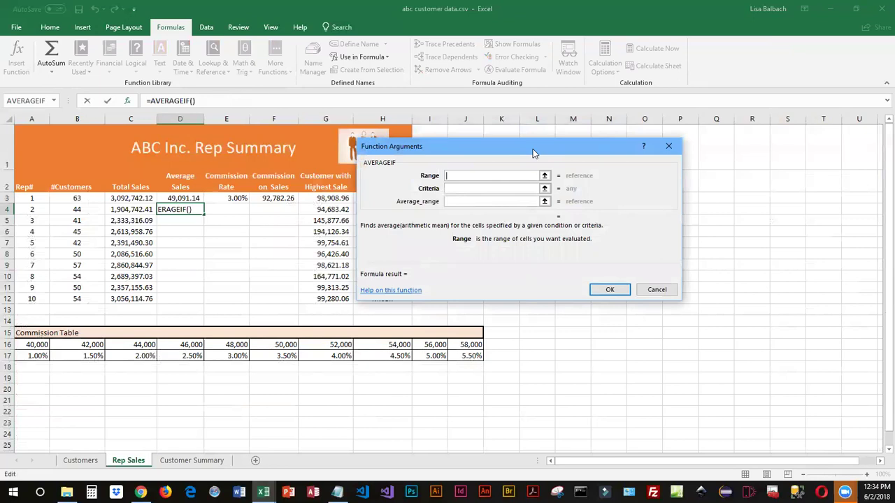
Step: Set the AVERAGEIF range to reps, criteria to "=2" and average range to sales, and copy the D4 formula down through D12
text(reps)
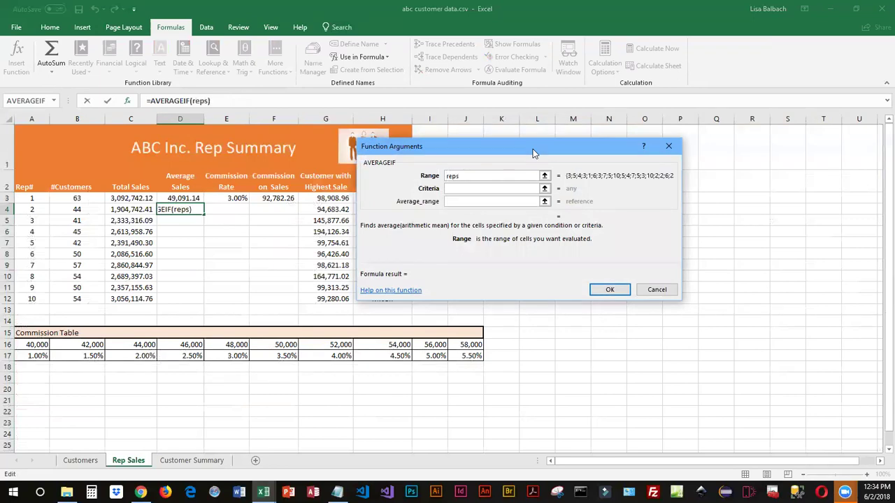
click(480, 188)
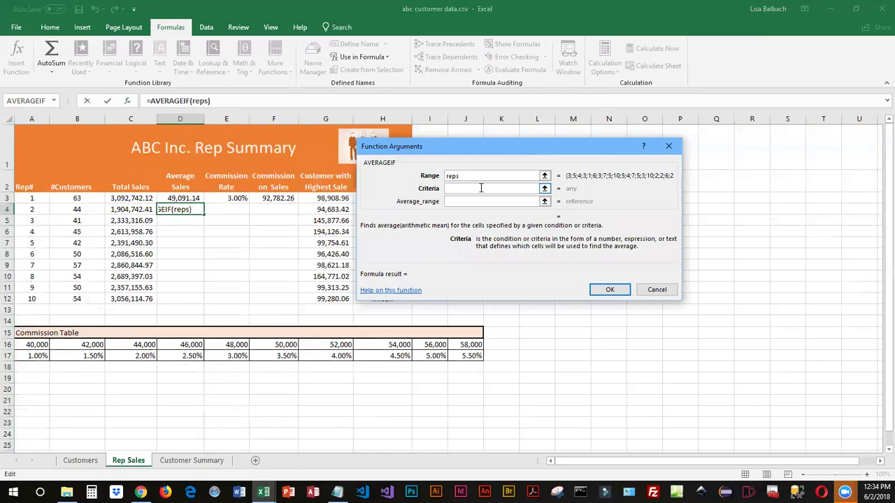
text(=2)
click(482, 202)
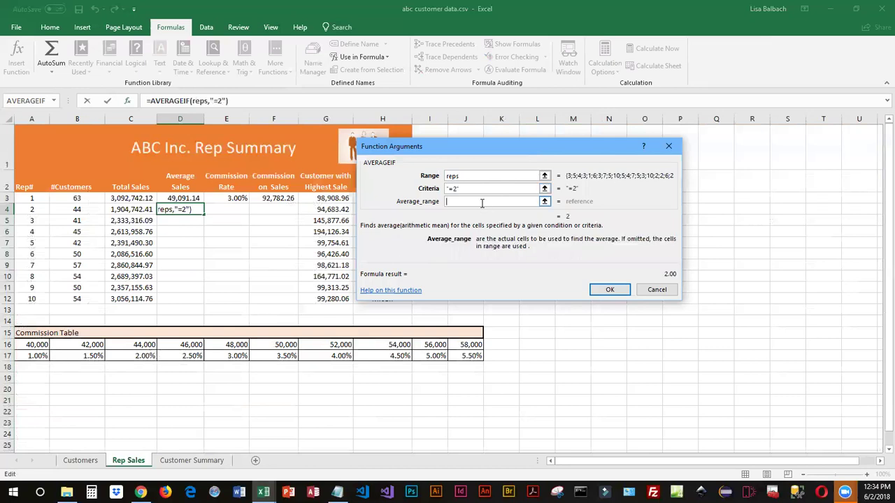
text(sales)
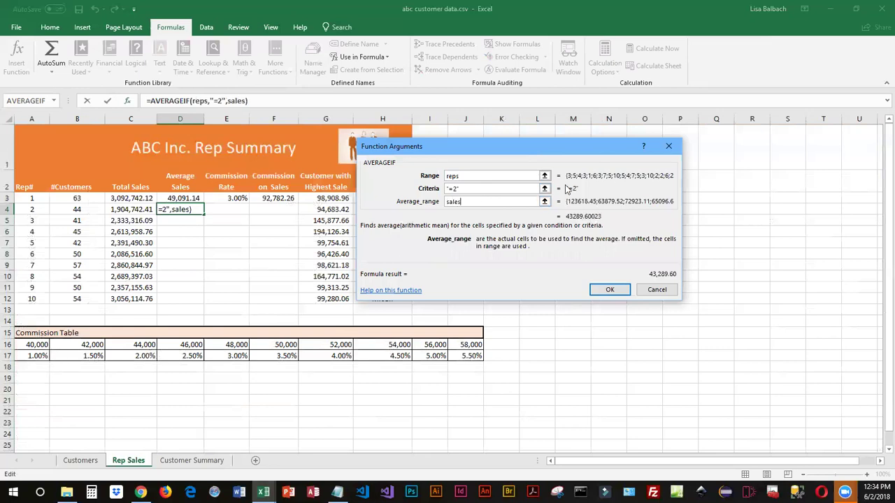
click(610, 289)
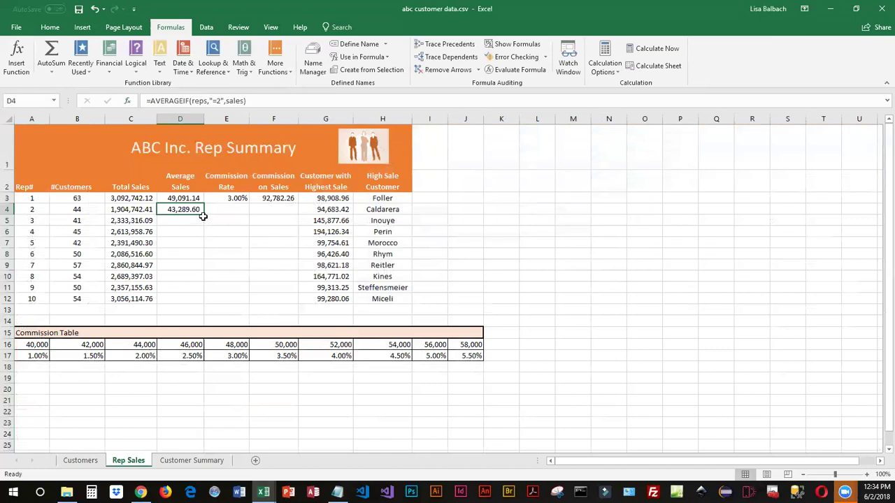
drag(203, 214, 202, 300)
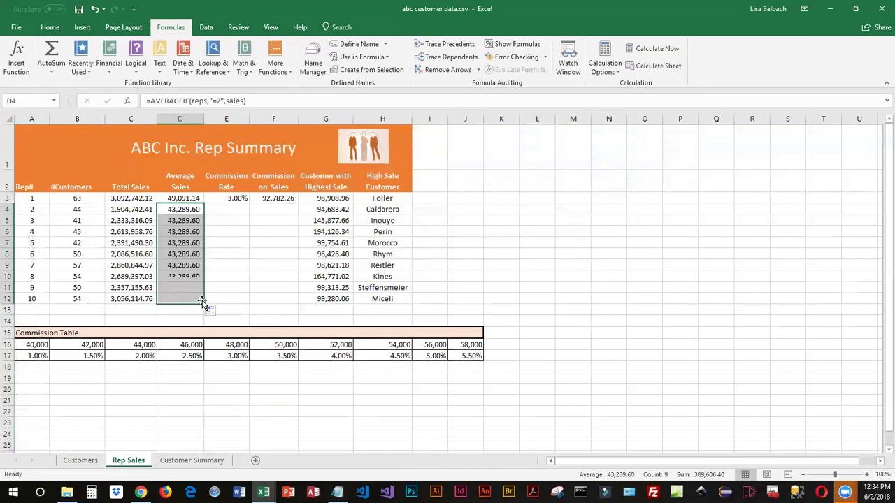
Step: Change the AVERAGEIF criteria to "=3" in D5 and "=4" in D6
click(182, 221)
double_click(219, 101)
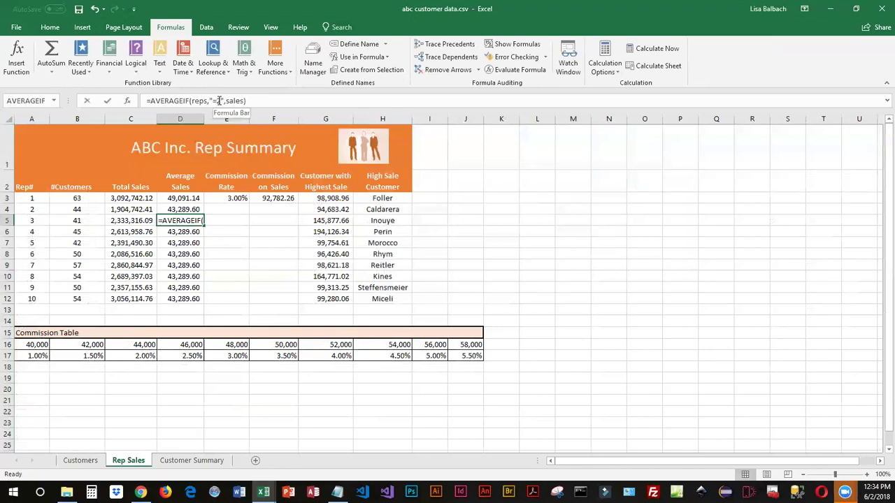
text(3)
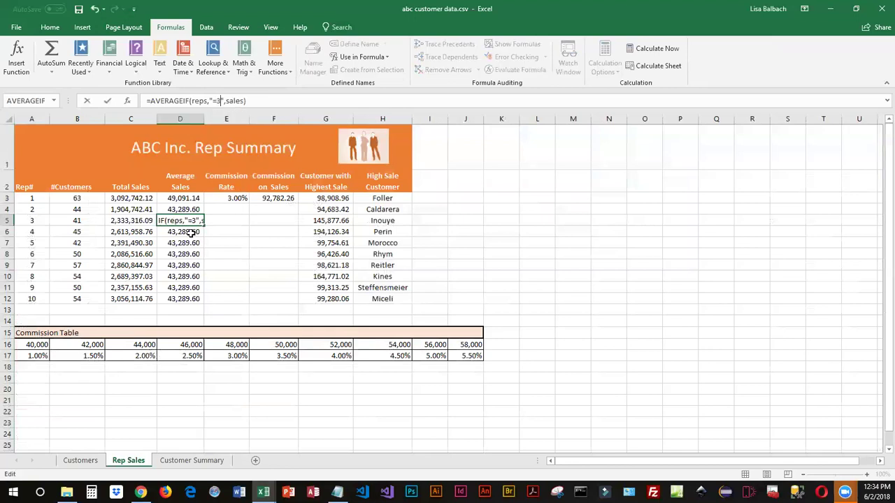
key(Return)
double_click(218, 101)
text(4)
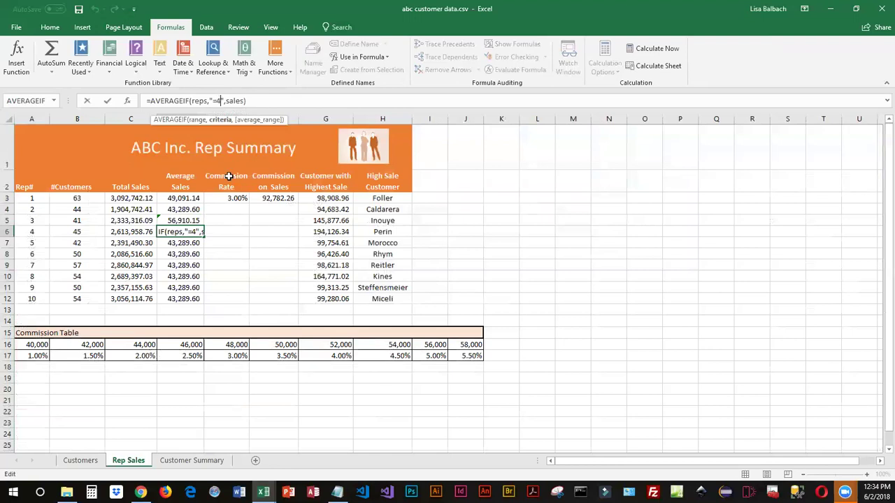
key(Return)
Step: Change the AVERAGEIF criteria to "=5" in D7 and "=6" in D8
double_click(219, 101)
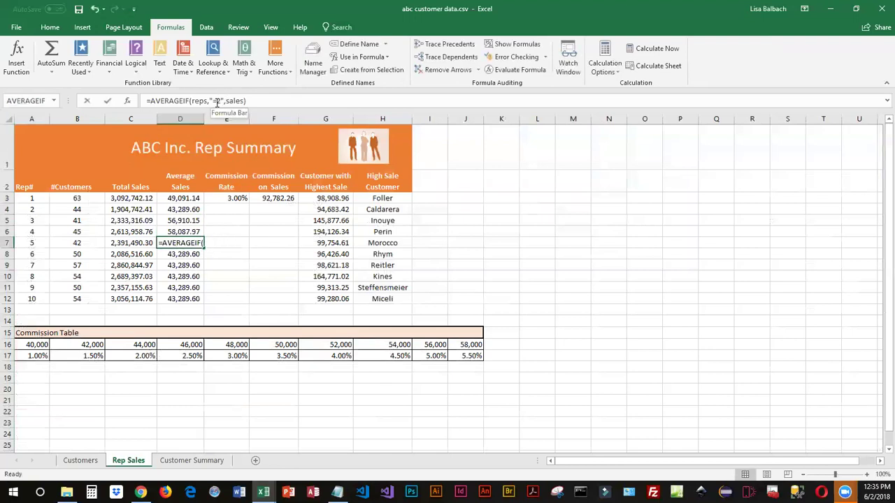
text(5)
key(Return)
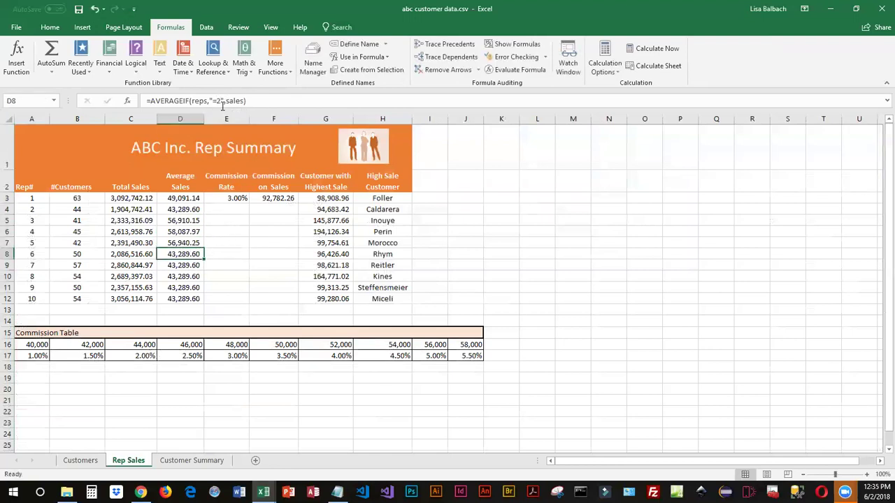
double_click(218, 101)
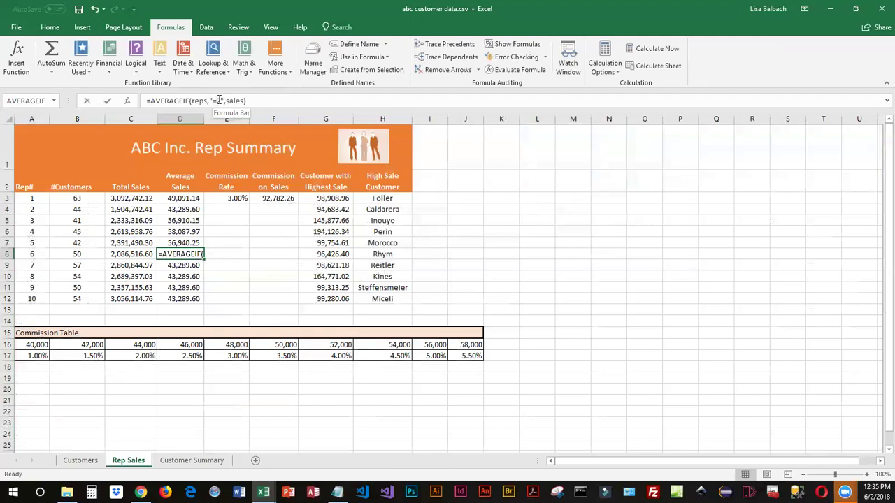
text(6)
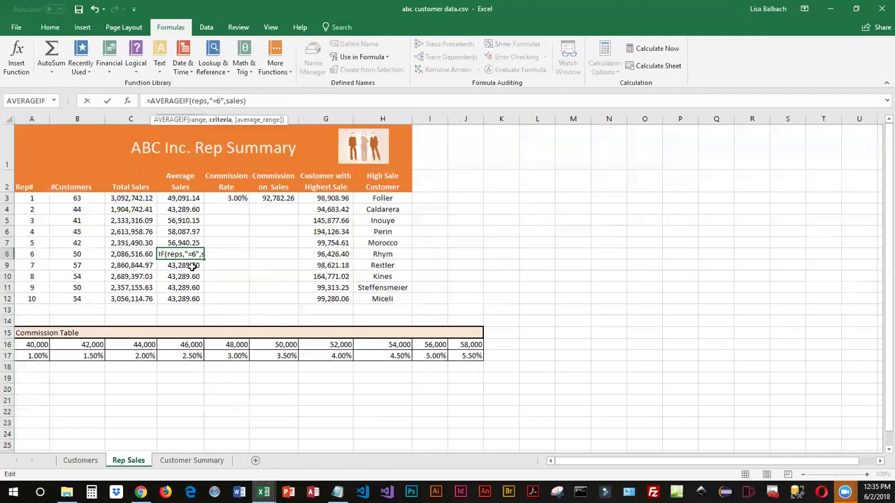
key(Return)
Step: Change the AVERAGEIF criteria to "=7" in D9 and "=8" in D10
double_click(217, 101)
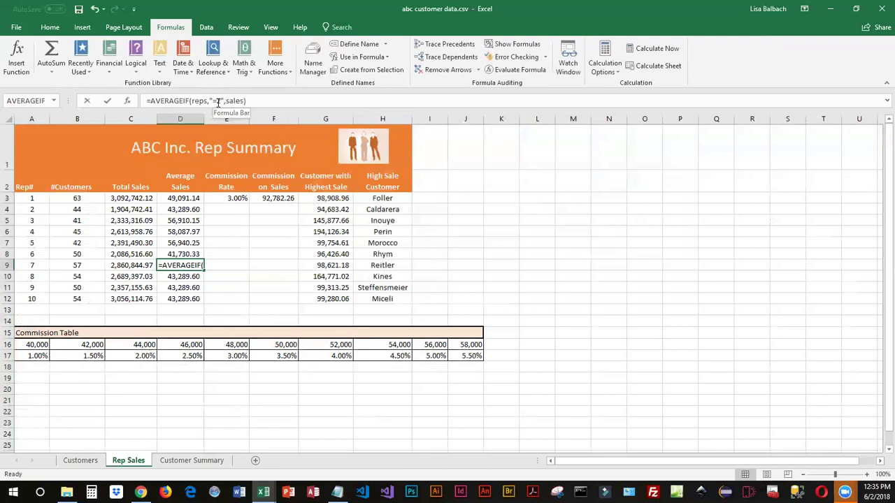
text(7)
key(Return)
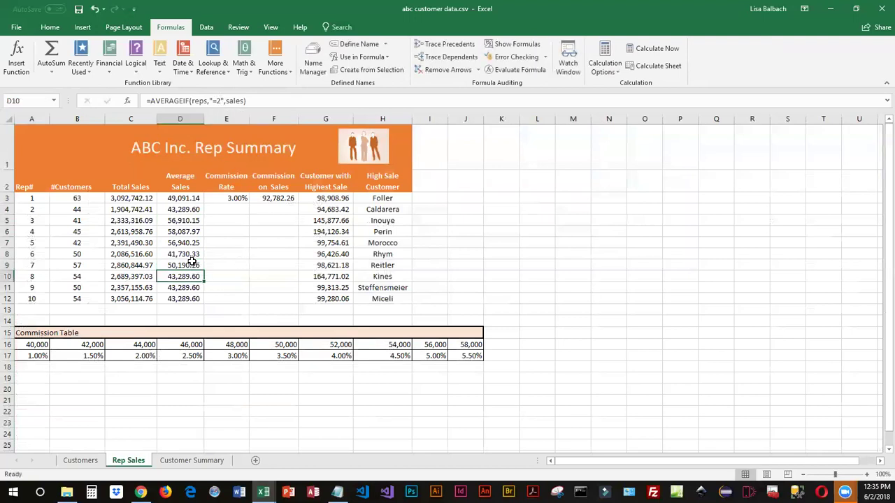
double_click(218, 101)
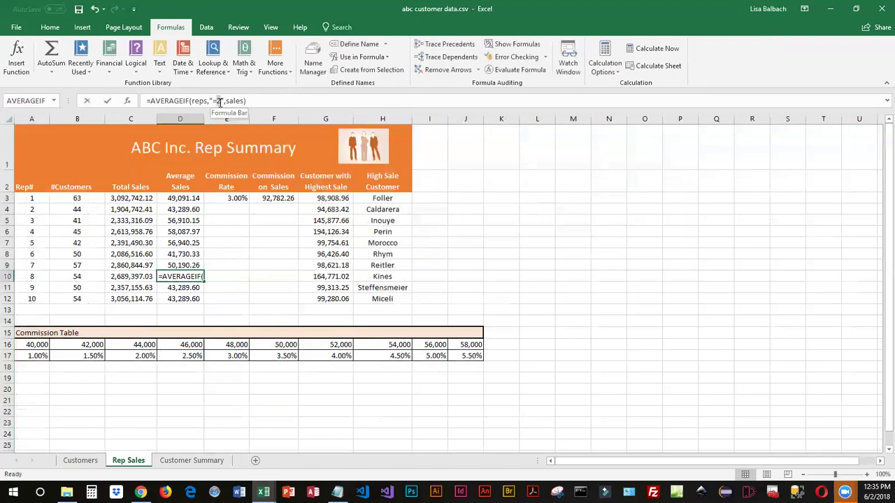
text(8)
key(Return)
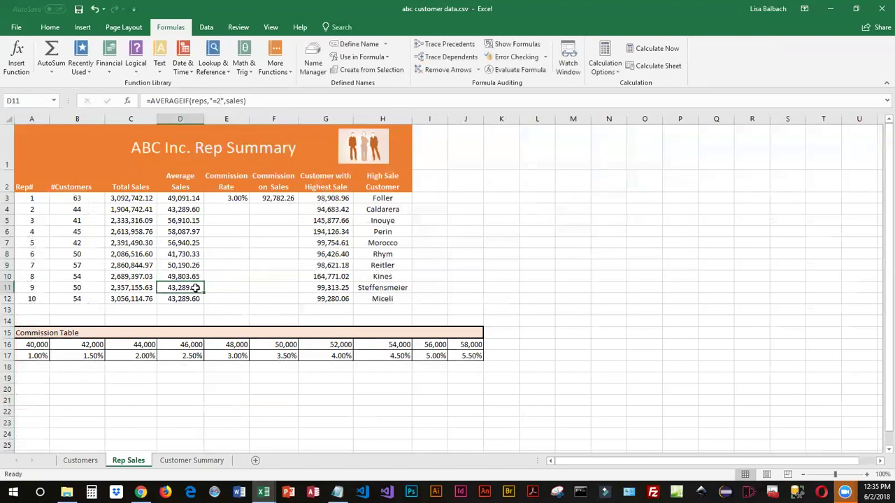
Step: Change the AVERAGEIF criteria to "=9" in D11 and "=10" in D12
double_click(218, 101)
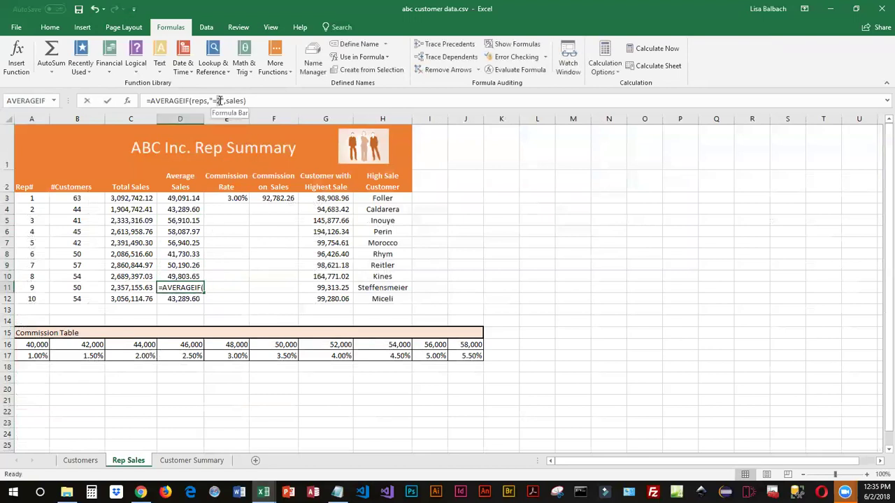
text(9)
key(Return)
double_click(217, 100)
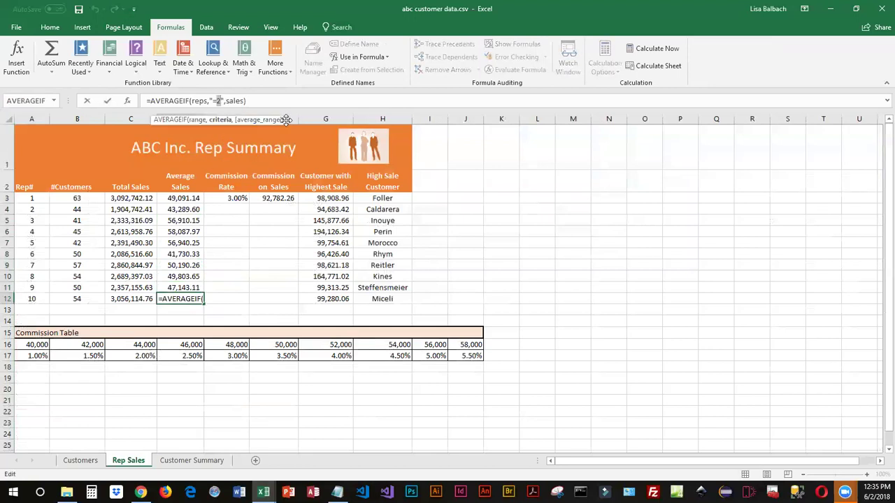
text(10)
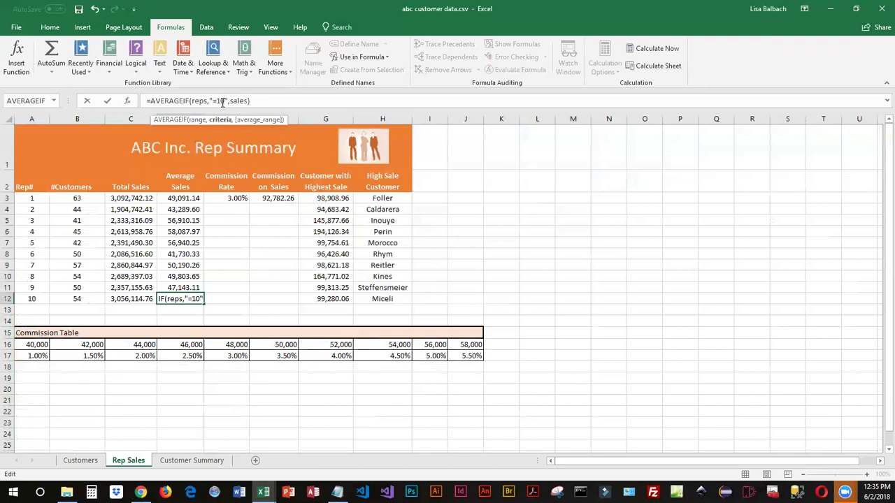
key(Return)
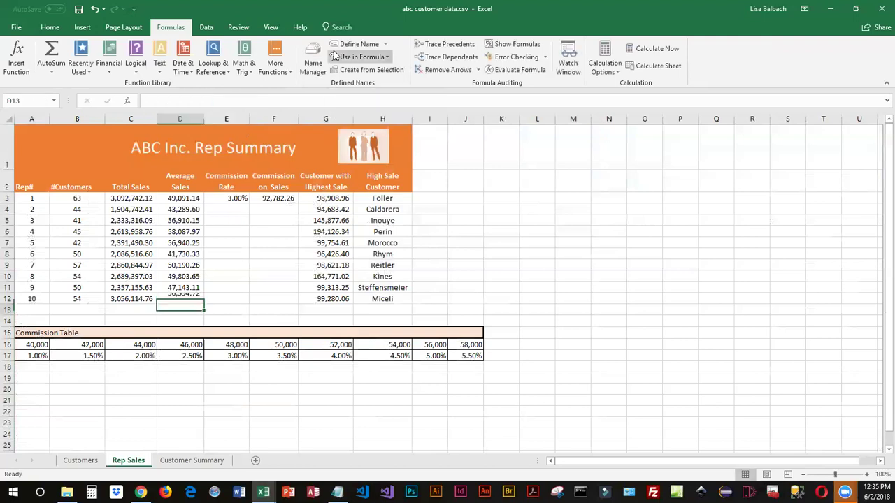
Step: Check the AVERAGEIF formulas in the Average Sales column from D4 down to D12
click(183, 211)
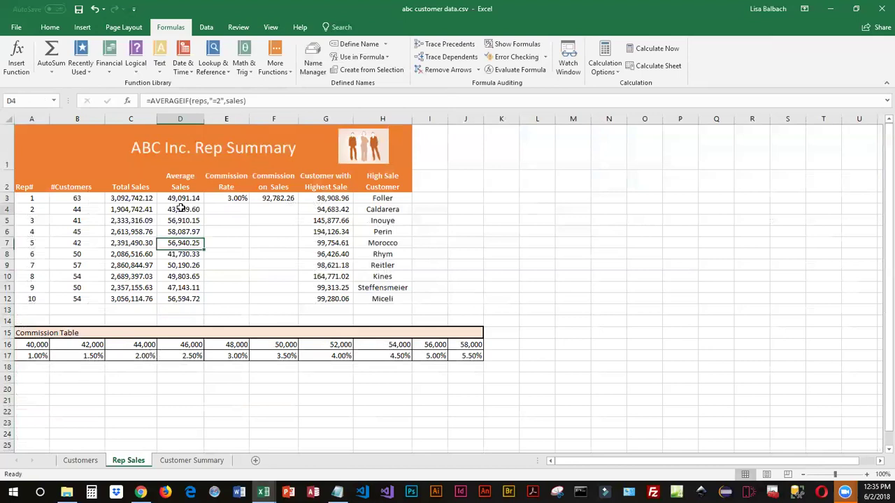
key(Down)
key(Down)
key(Down)
key(Down)
key(Down)
key(Down)
key(Down)
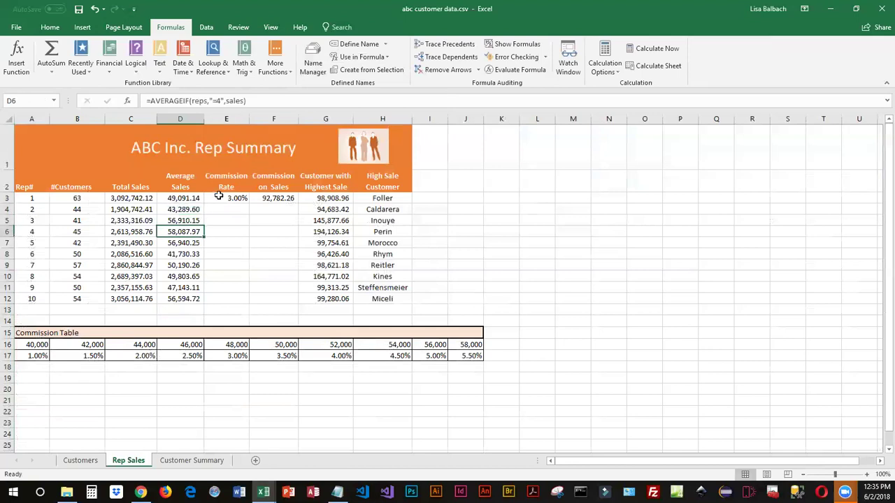
key(Down)
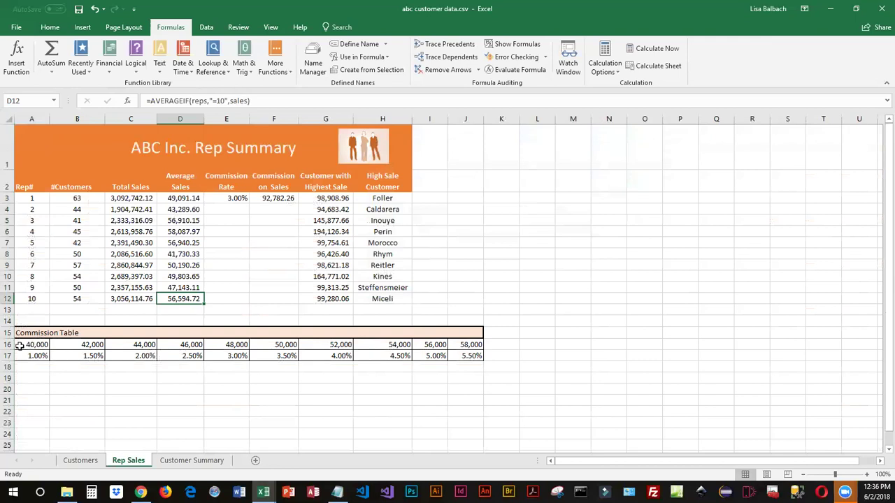
Step: Examine the Commission Table's sales thresholds and rates in A16:J17 and the HLOOKUP formula in E3 that uses them
click(40, 344)
click(38, 356)
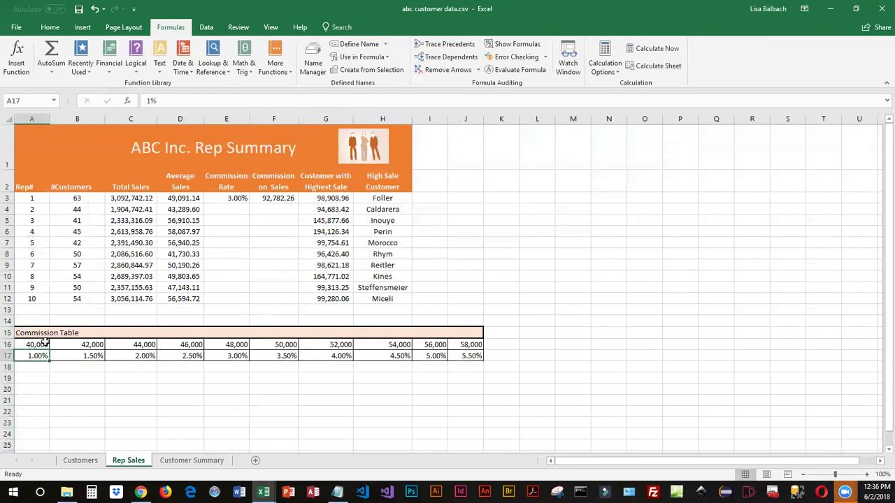
click(84, 357)
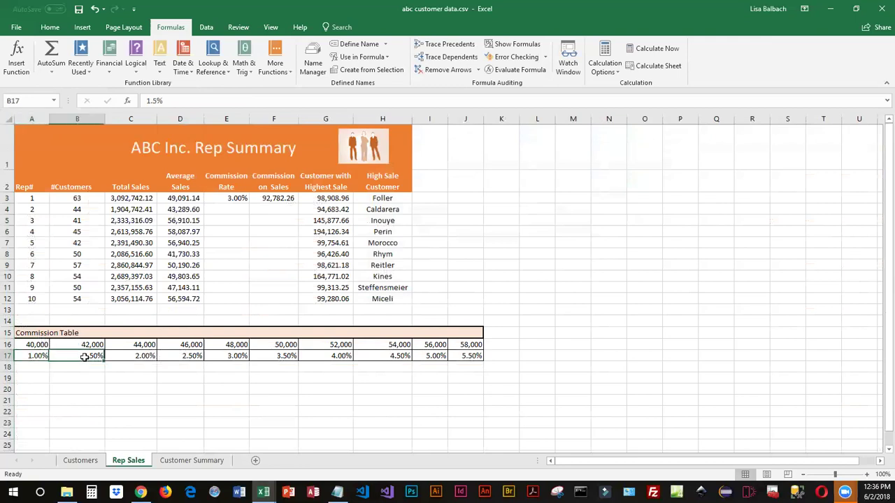
click(135, 355)
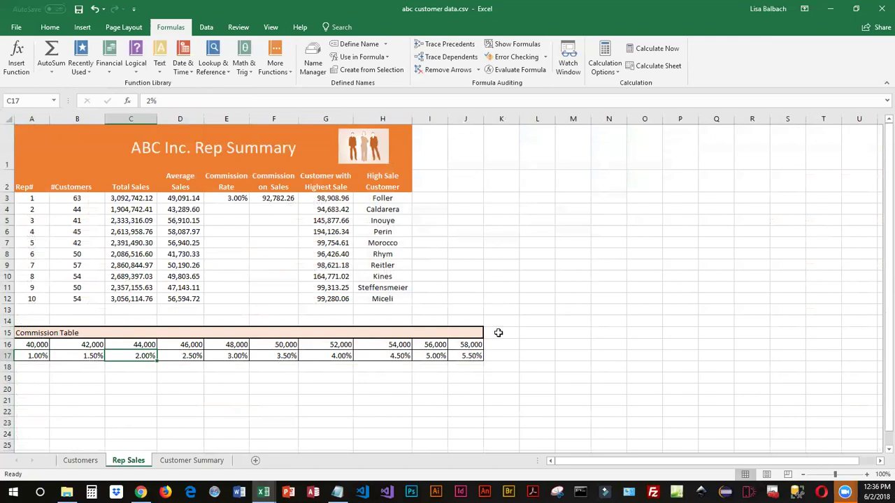
click(480, 359)
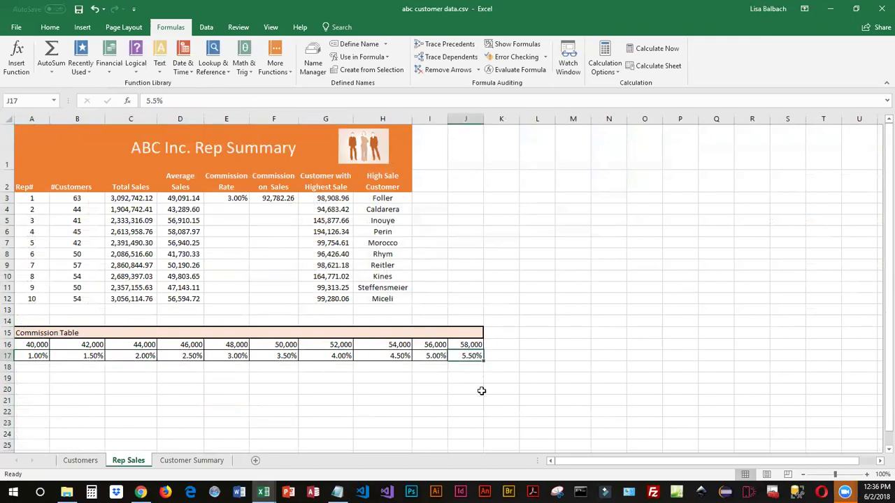
click(227, 198)
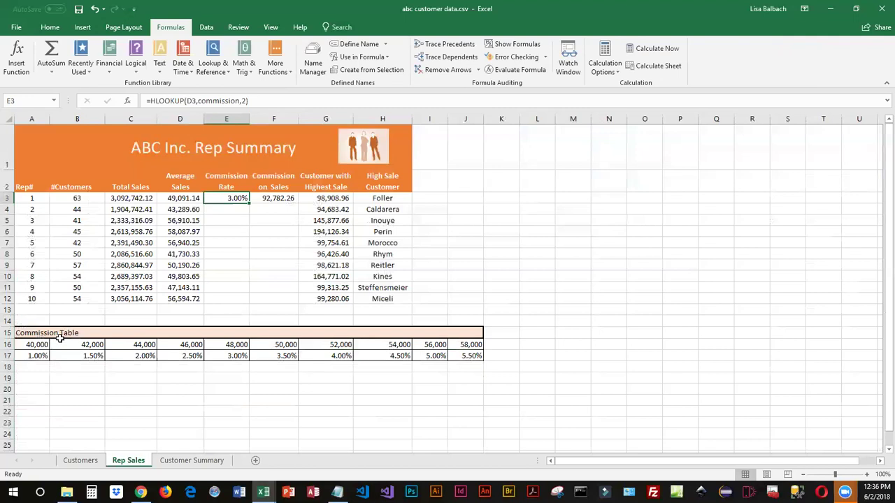
click(38, 345)
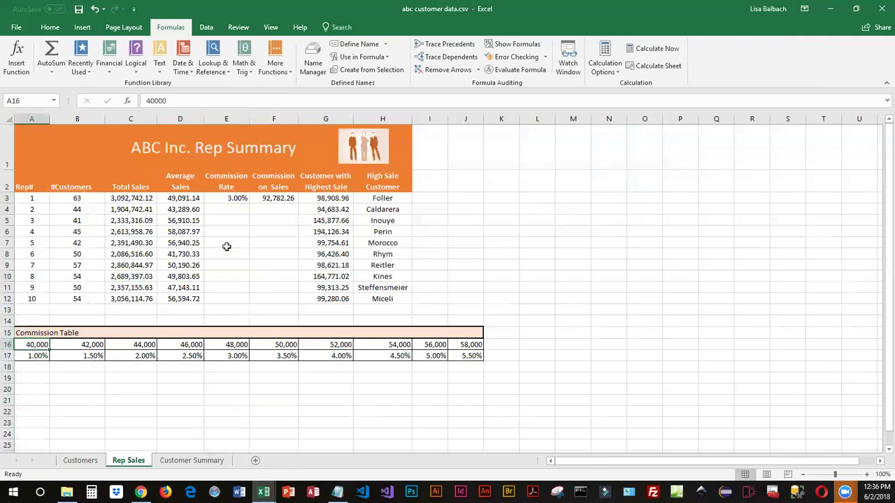
click(231, 198)
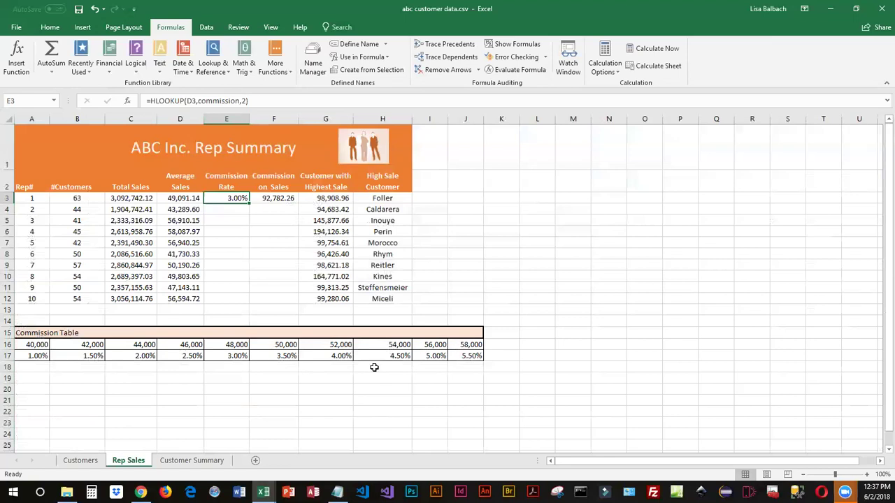
drag(30, 345, 461, 354)
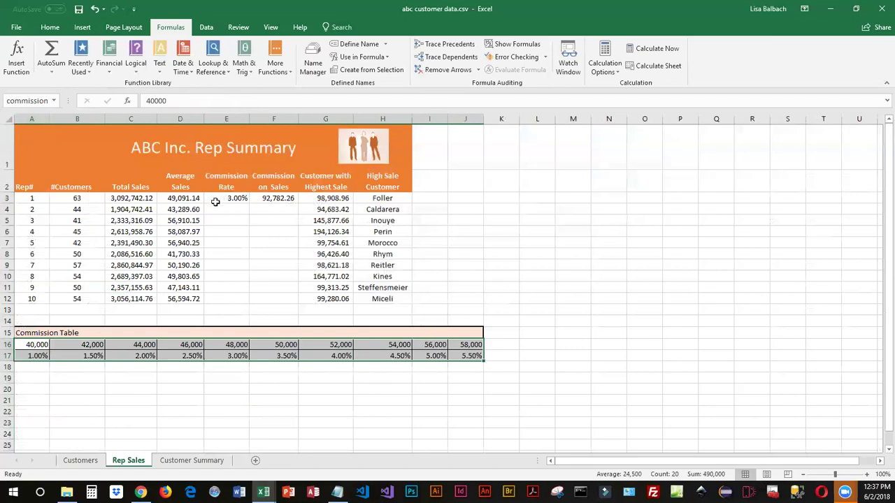
click(221, 198)
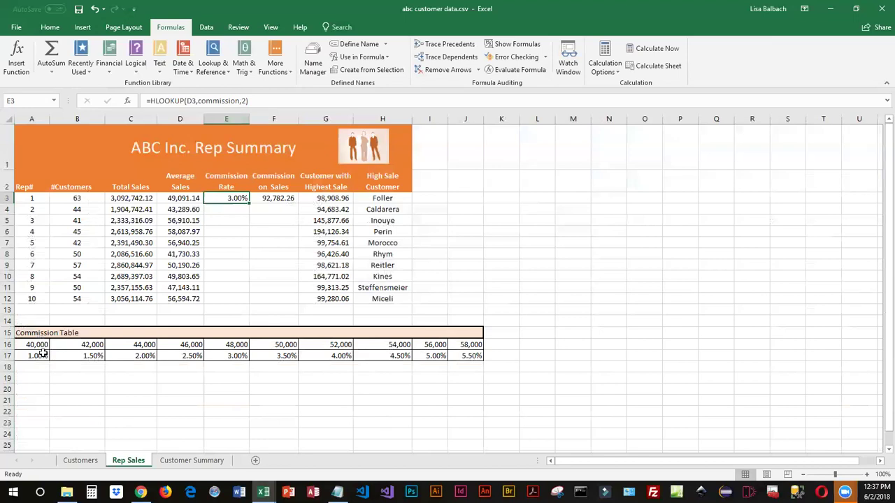
Step: Enter =HLOOKUP(D4,commission,2) as rep 2's commission rate in E4 and copy the formula down through E12
click(225, 210)
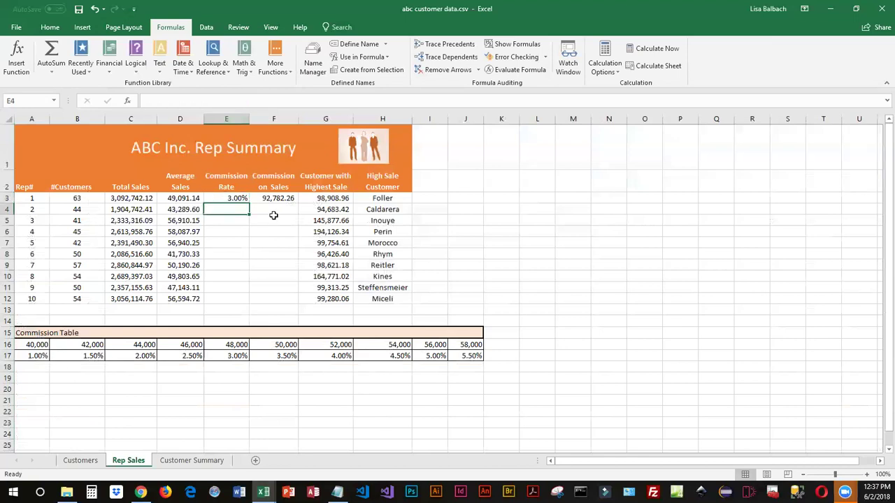
text(=h)
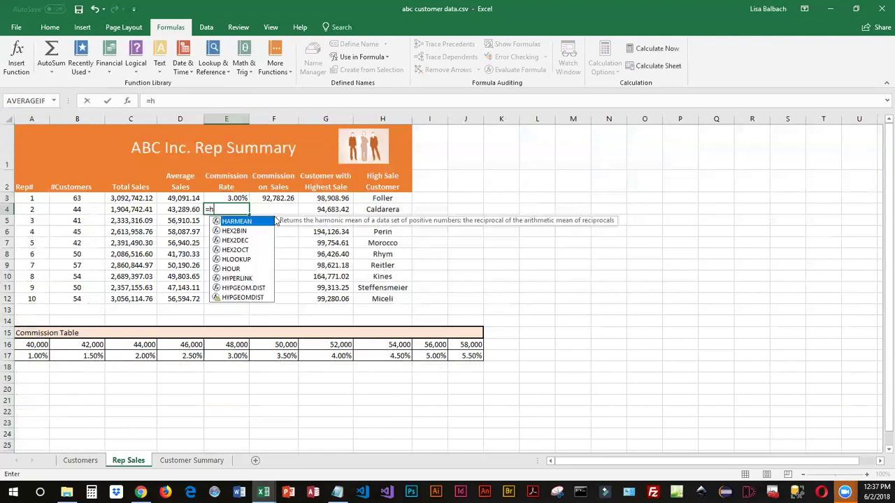
text(lookup()
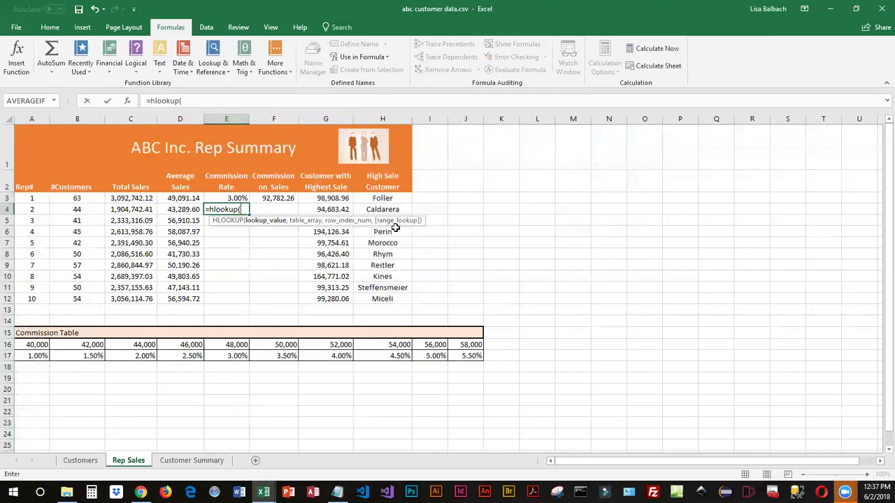
click(180, 210)
text(,)
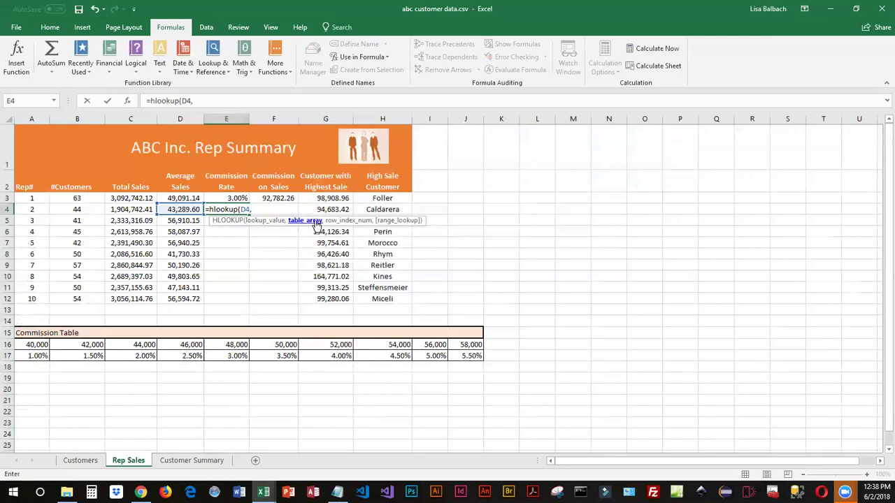
click(45, 346)
drag(47, 348, 459, 356)
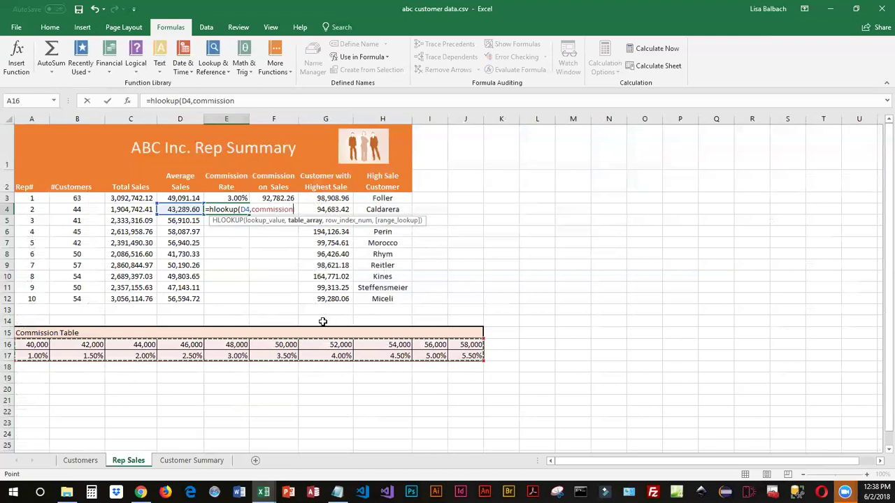
text(,)
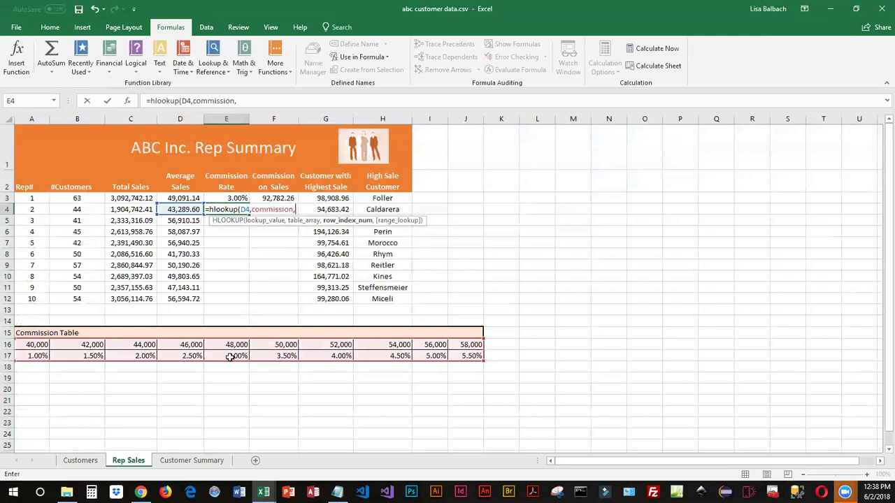
text(2))
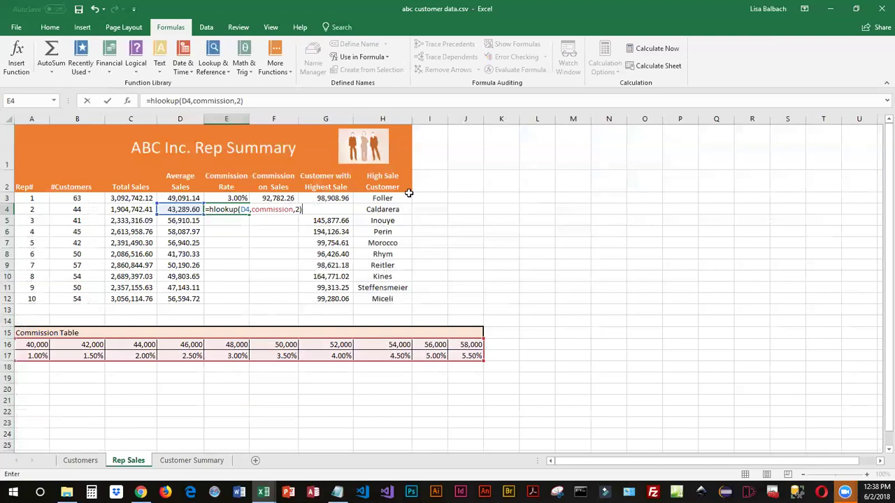
key(Return)
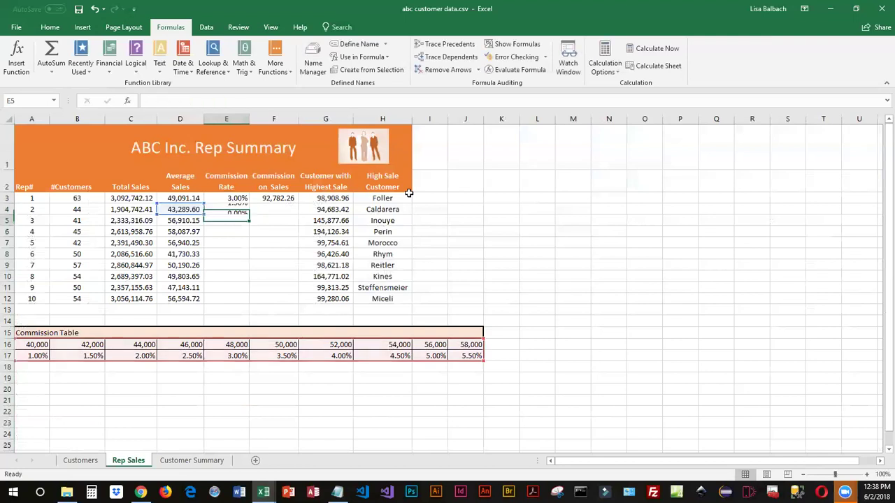
click(236, 210)
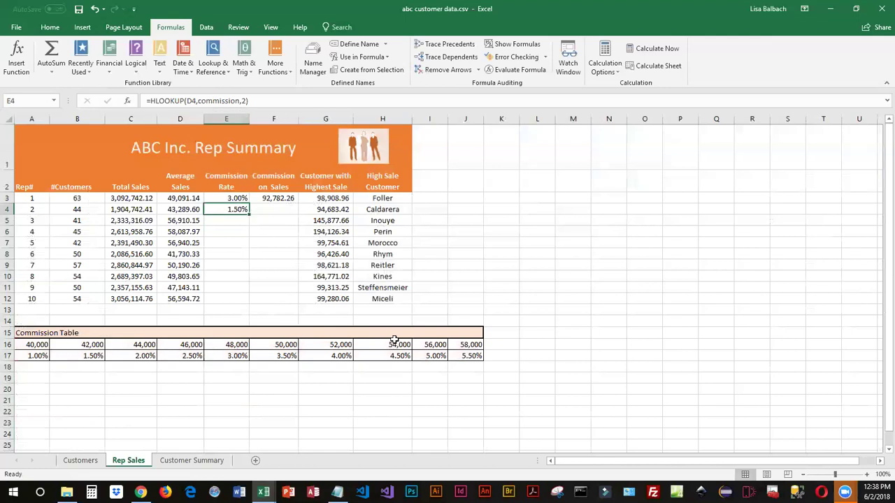
drag(249, 214, 255, 306)
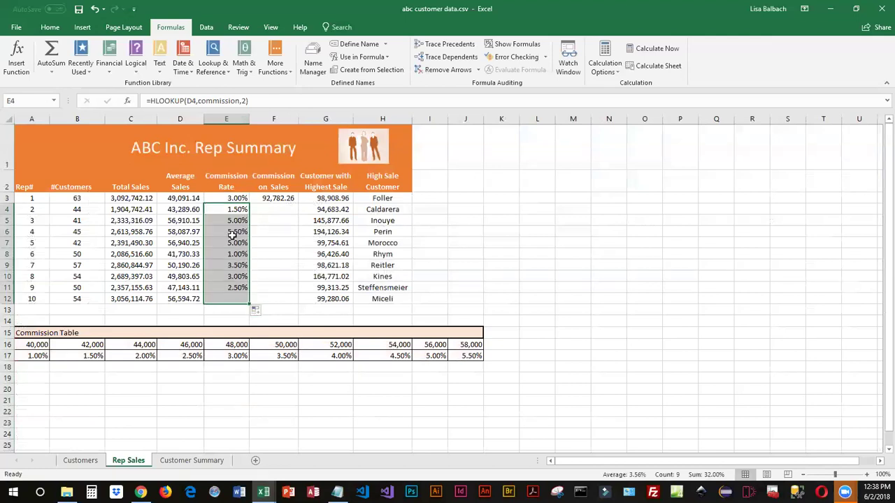
Step: Check how the lookup value and the commission range are referenced in the copied HLOOKUP formulas in E4 through E7
click(227, 222)
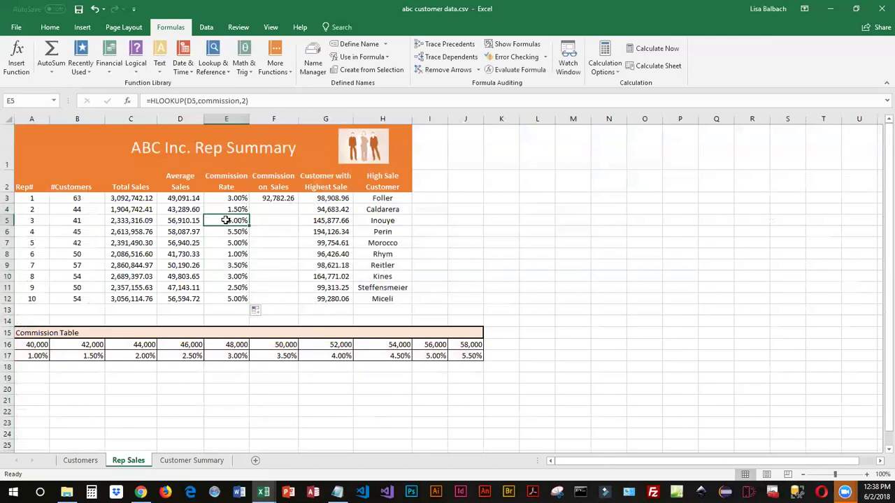
click(235, 209)
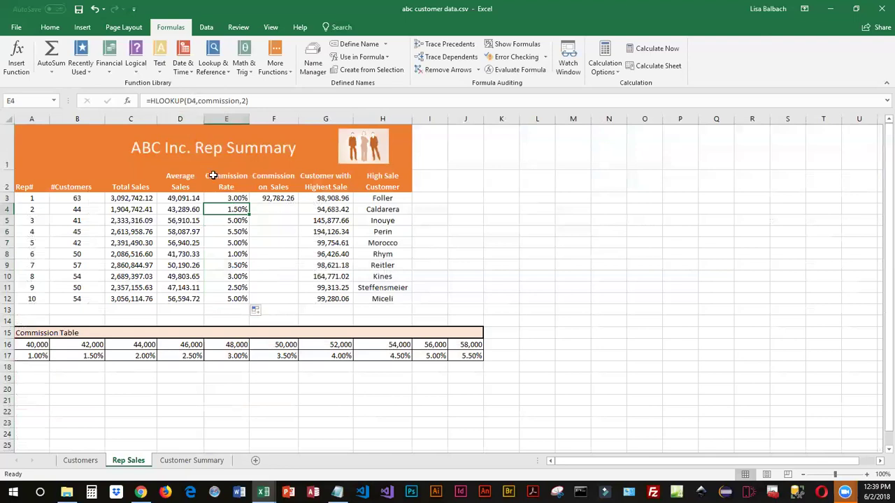
click(234, 222)
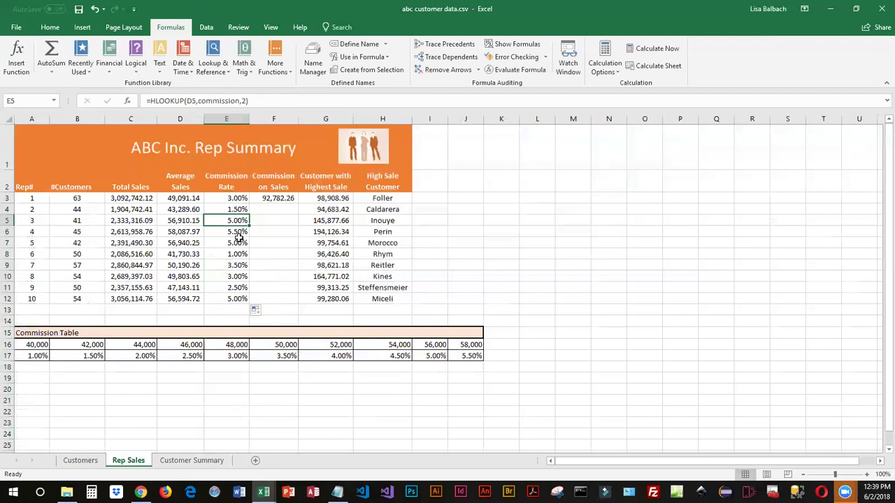
click(235, 232)
click(221, 245)
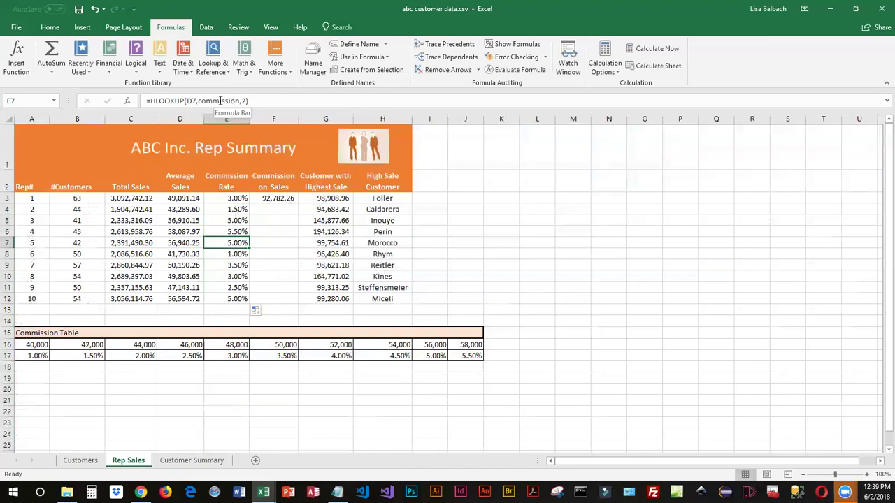
click(220, 102)
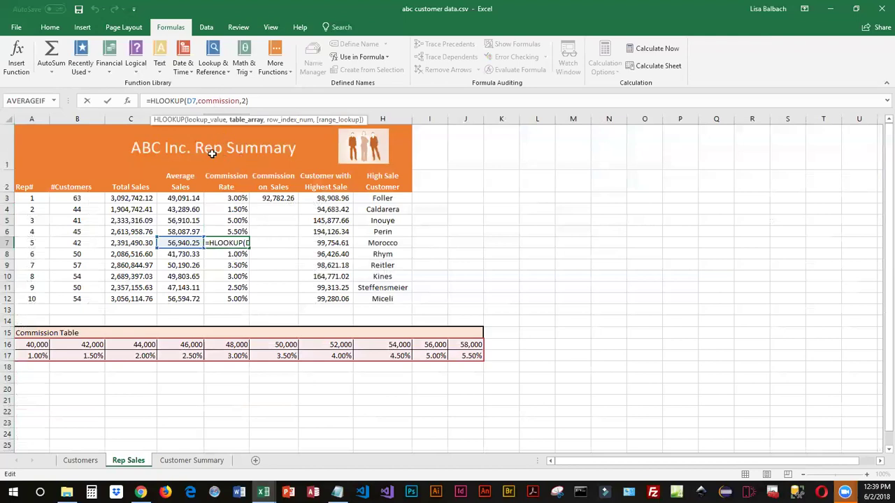
key(ctrl+Return)
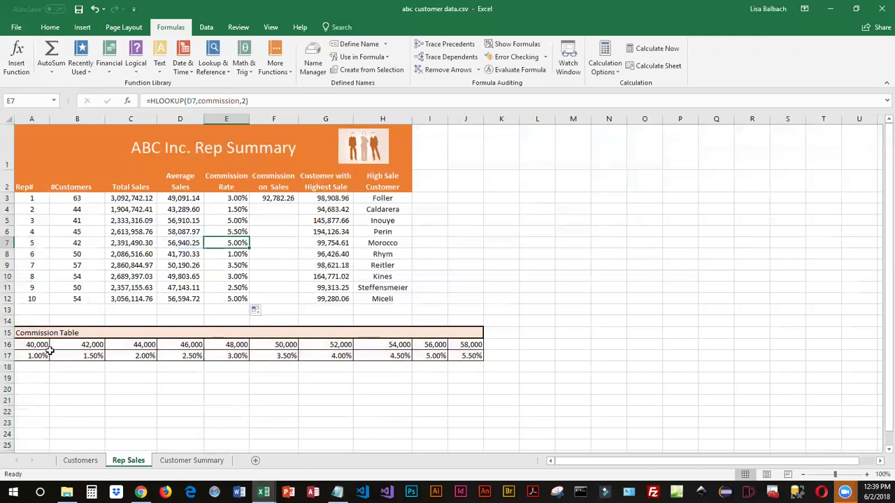
click(235, 210)
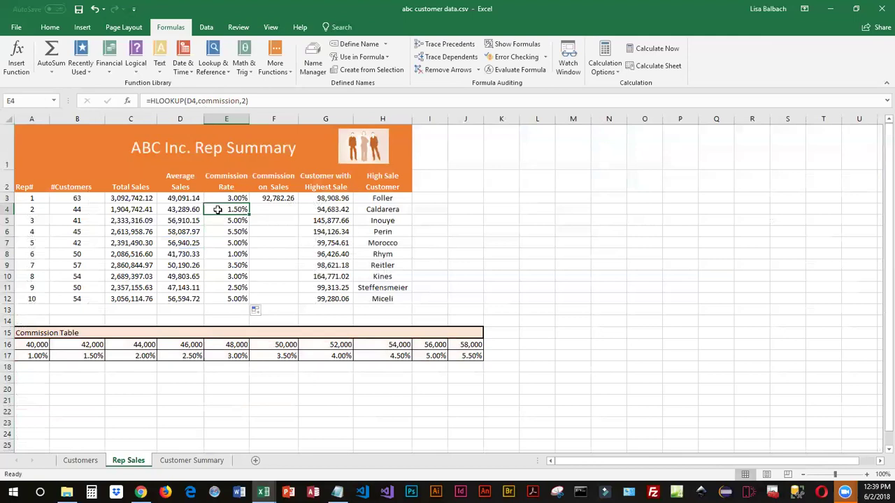
Step: Copy the Commission on Sales formula =C3*E3 from F3 down through F12
click(289, 199)
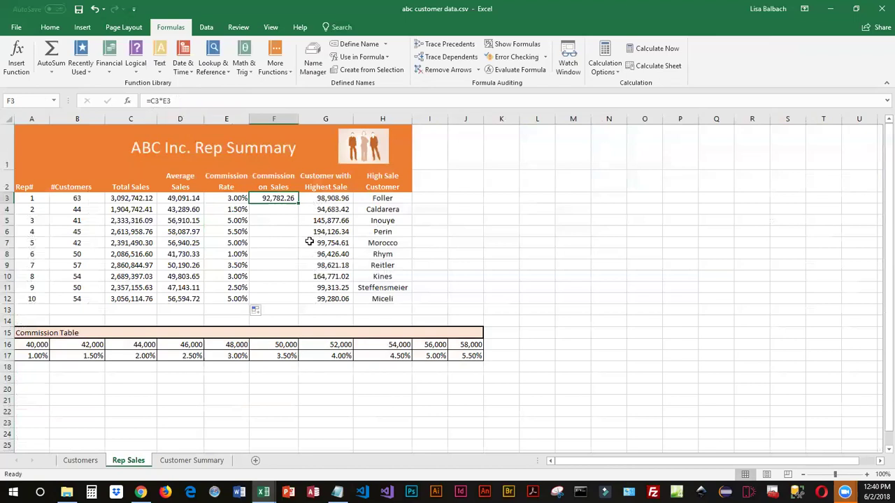
drag(296, 203, 305, 308)
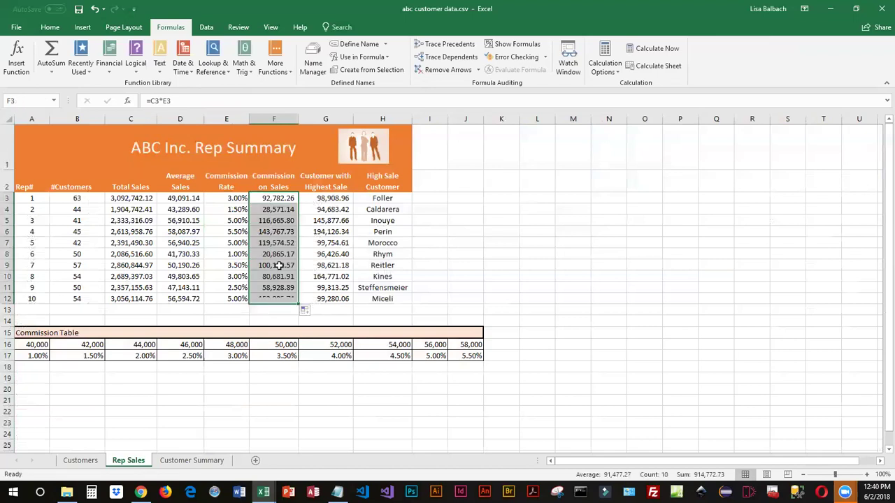
Step: Check the cell references in the copied Commission on Sales formulas in F4 through F8
click(269, 207)
click(273, 220)
click(278, 232)
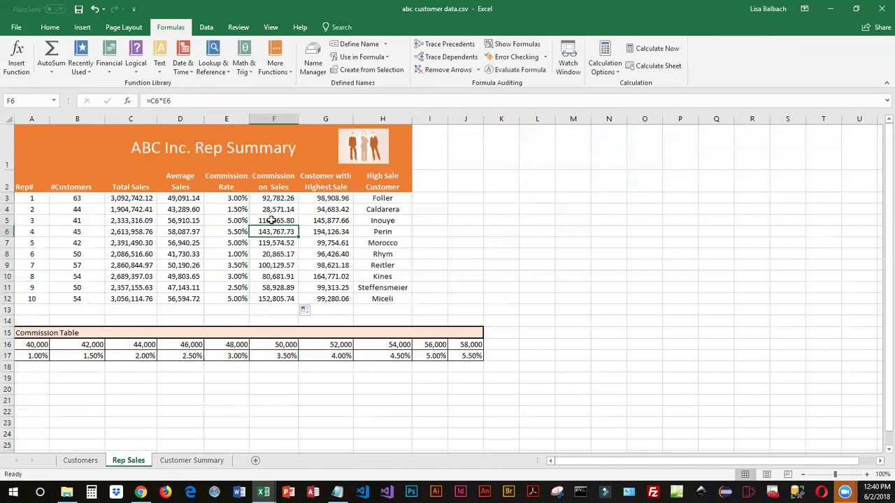
click(282, 242)
click(283, 255)
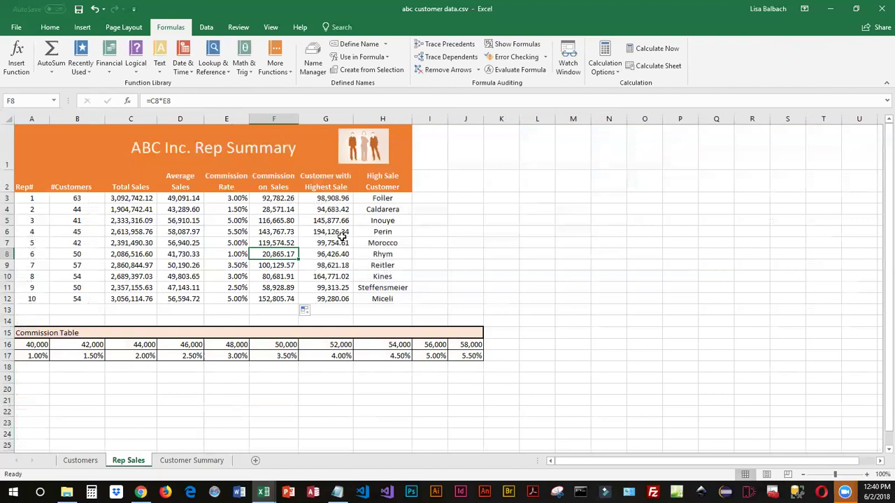
Step: Clear the highest-sale amounts and customers for reps 2 to 10 in G4:H12, keeping rep 1's formulas as reference
drag(338, 211, 401, 298)
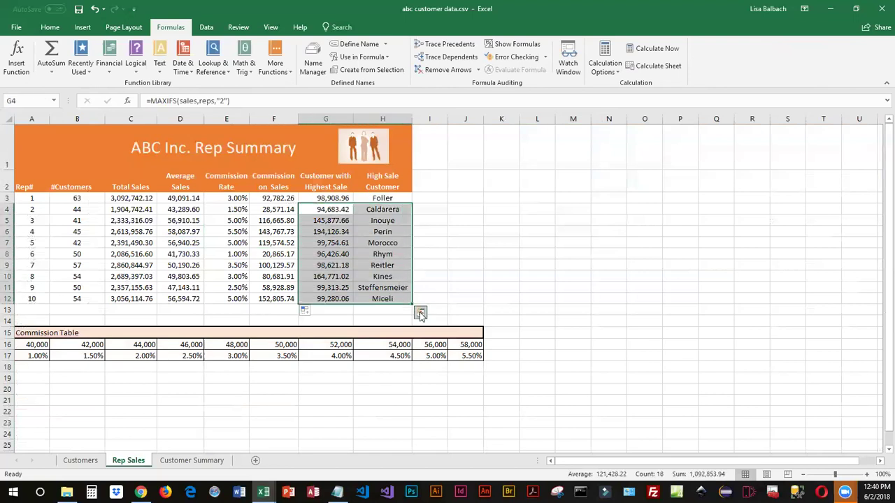
key(Delete)
click(312, 200)
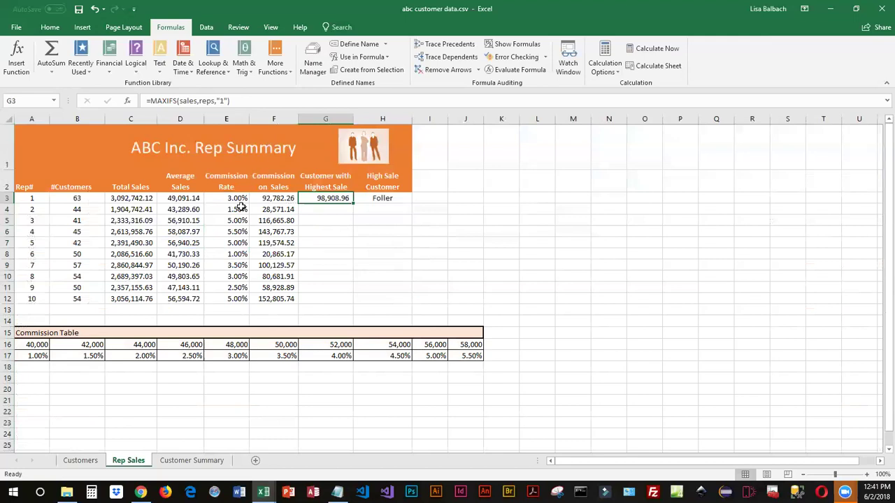
Step: Start inserting a function in G4 for rep 2's highest sale and search the function list for max
click(313, 211)
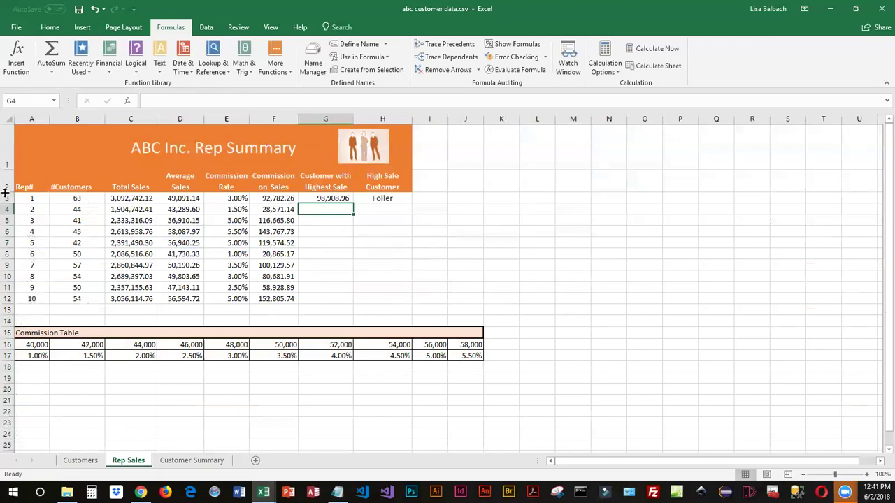
click(17, 62)
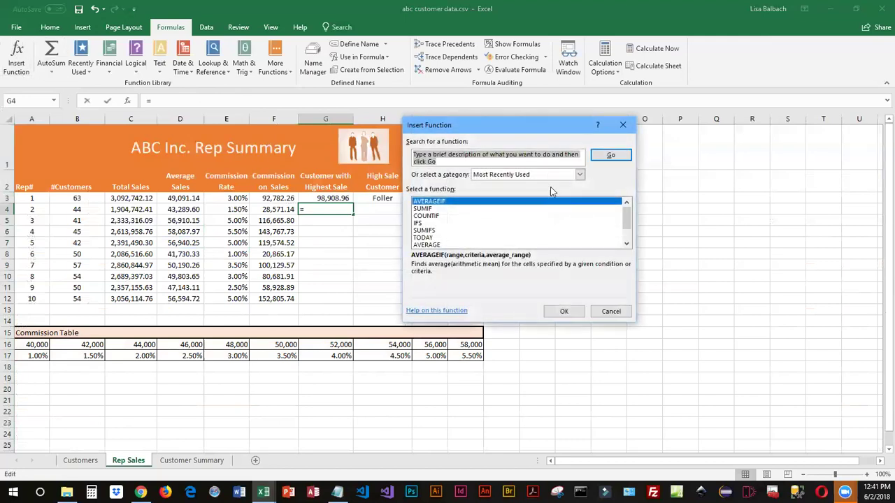
text(max)
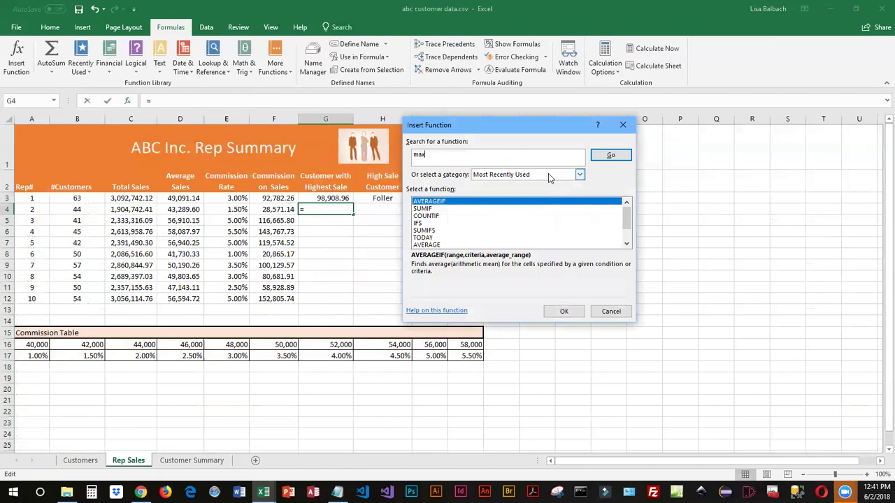
click(618, 156)
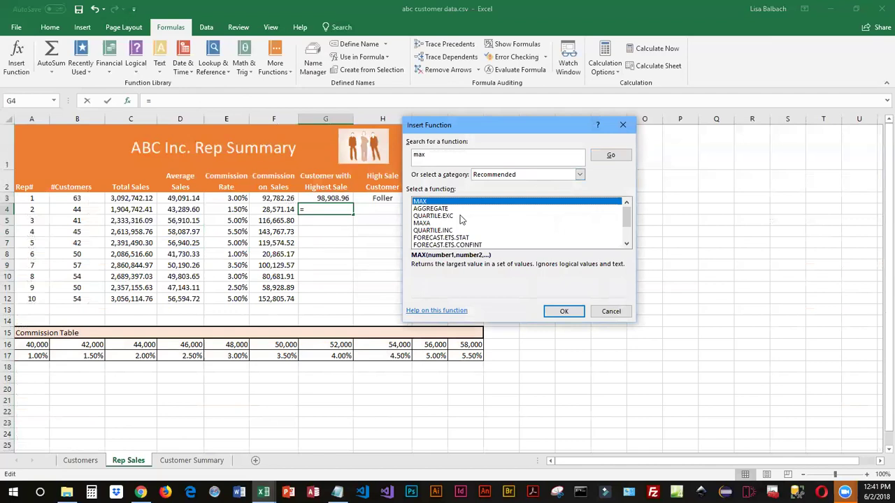
scroll(461, 220, down, 2)
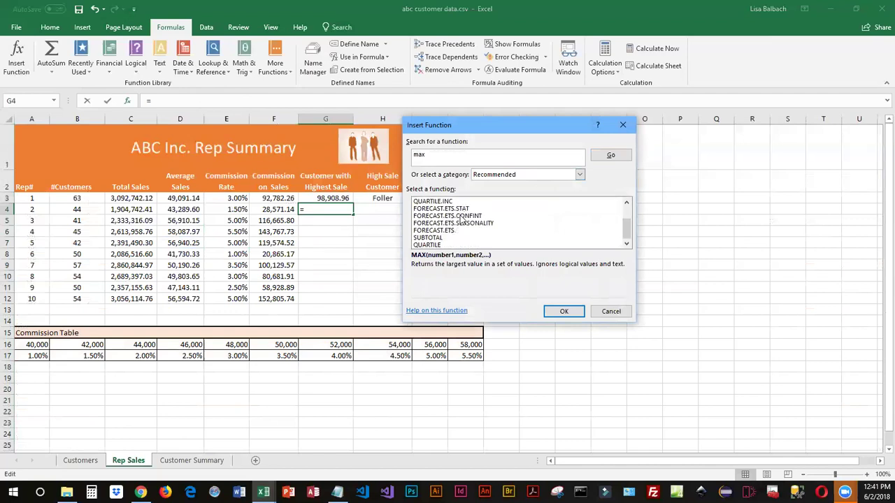
scroll(461, 224, up, 2)
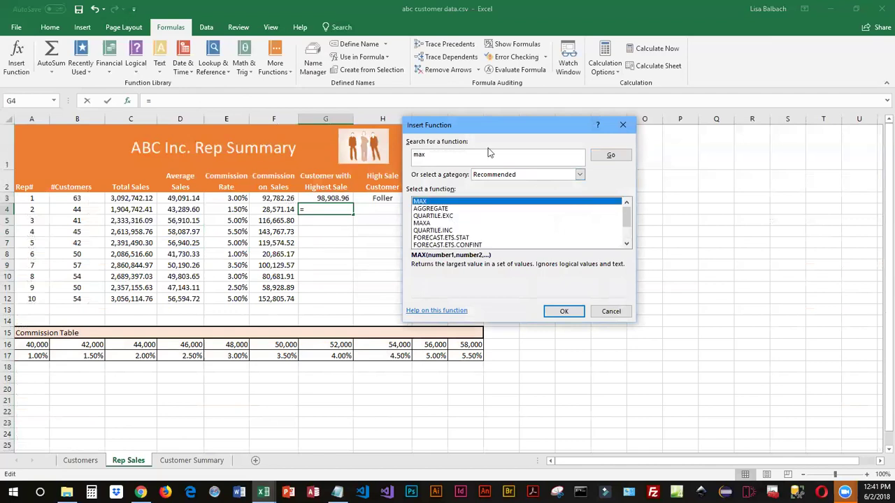
Step: Choose the MAXIFS function from the Statistical category for G4
click(493, 176)
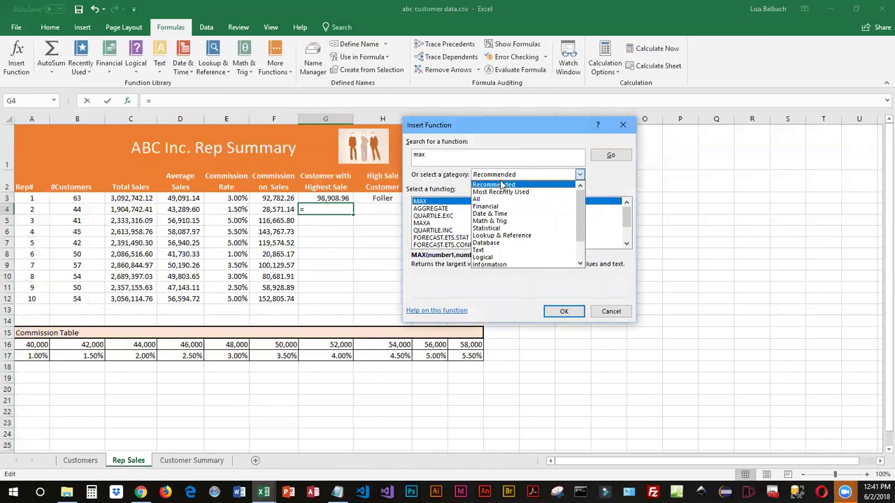
click(507, 229)
scroll(453, 218, down, 1)
scroll(453, 221, down, 5)
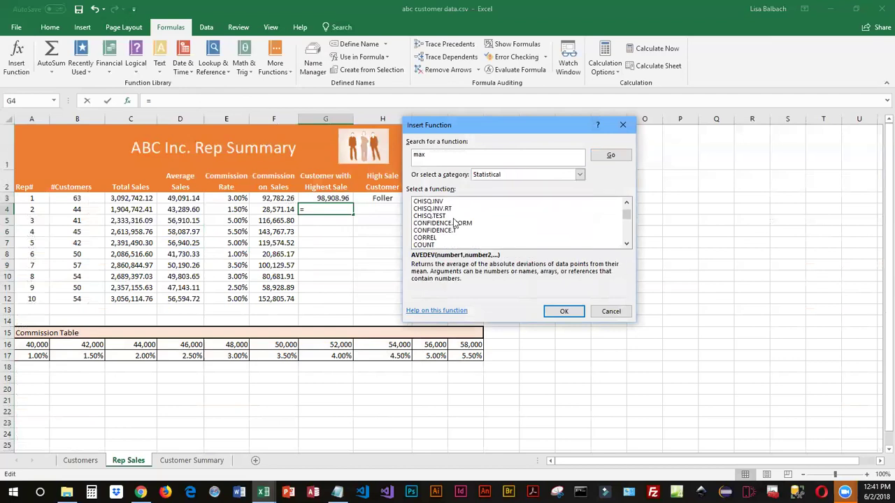
scroll(453, 218, down, 12)
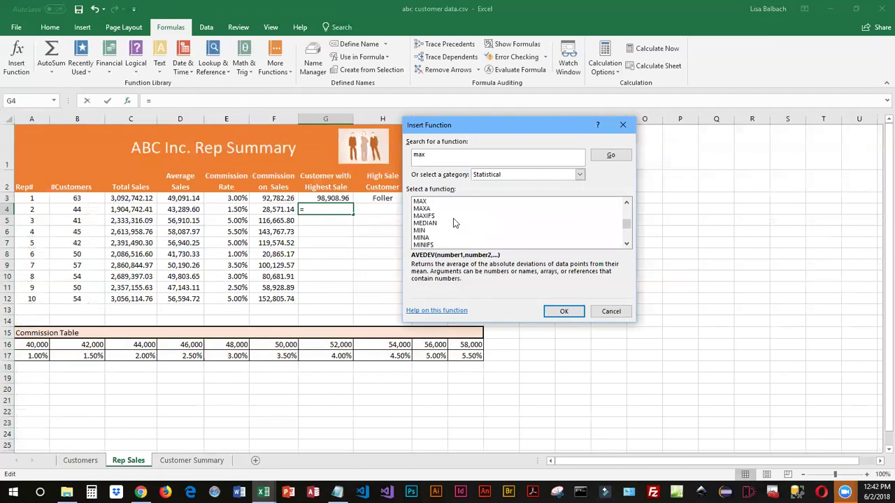
click(433, 216)
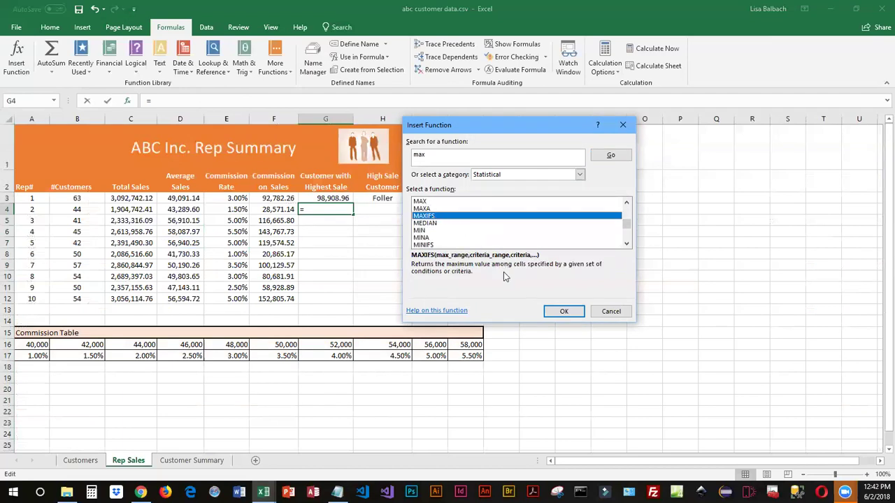
click(564, 311)
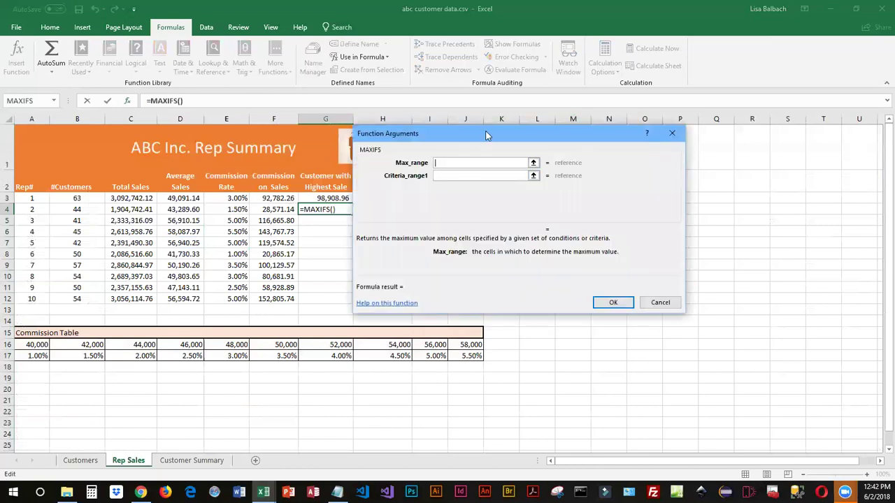
Step: Set the MAXIFS arguments in G4 to max range sales, criteria range reps and criterion 2, and insert the formula
drag(487, 135, 585, 146)
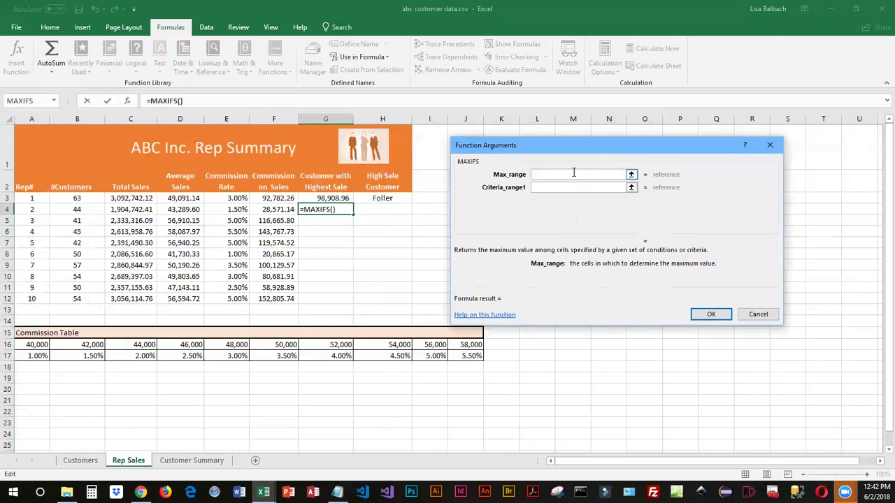
text(sales)
click(567, 188)
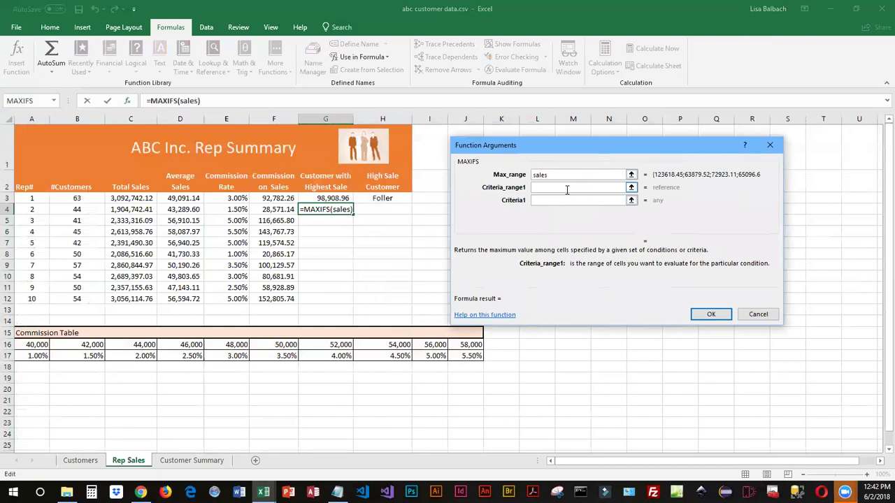
text(reps)
key(Tab)
text(1)
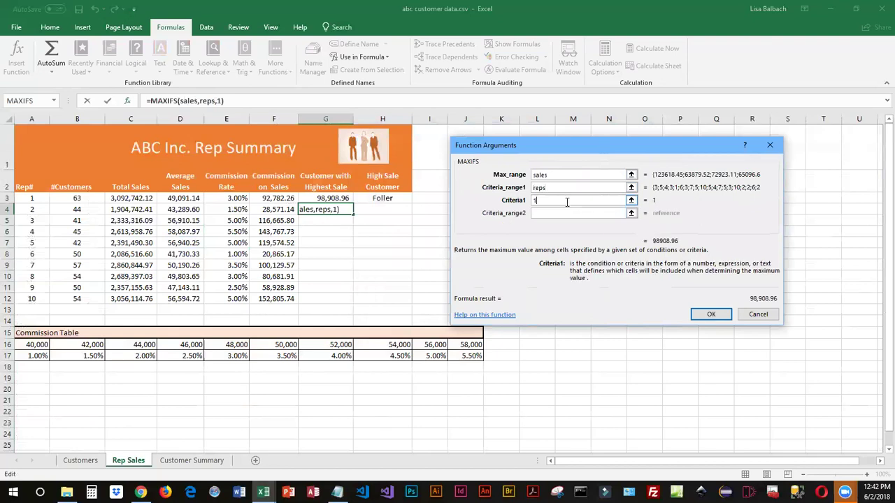
text(2)
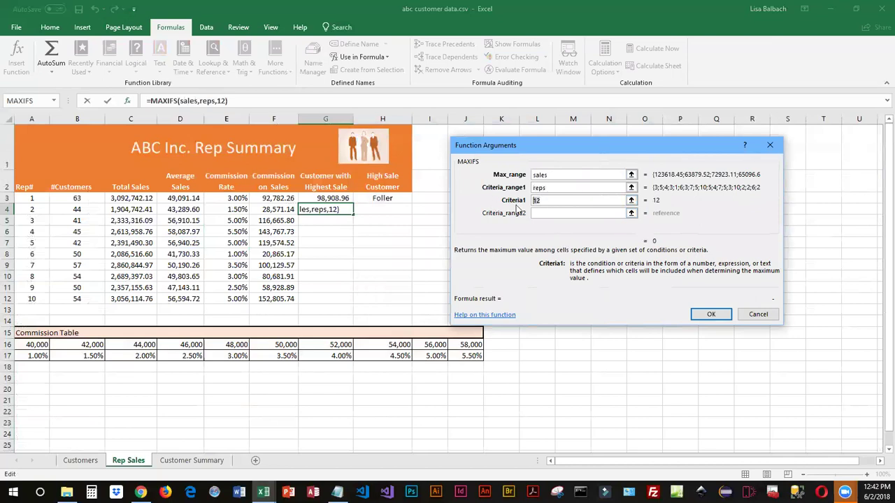
key(Delete)
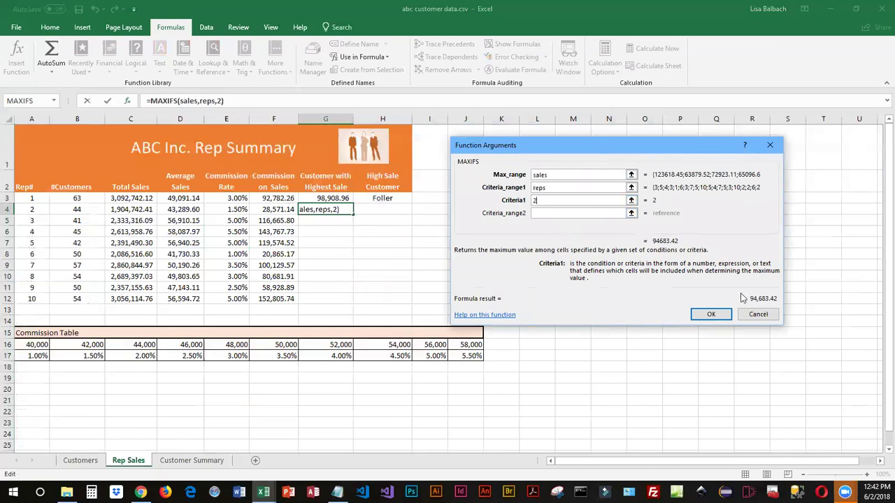
click(711, 315)
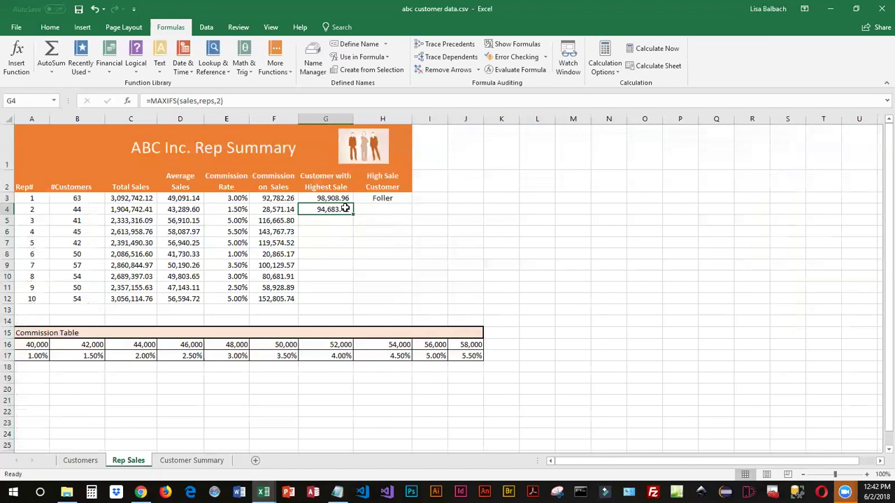
Step: Replace the fixed criterion in G4's formula with rep number cell A4, making it =MAXIFS(sales,reps,A4)
click(218, 99)
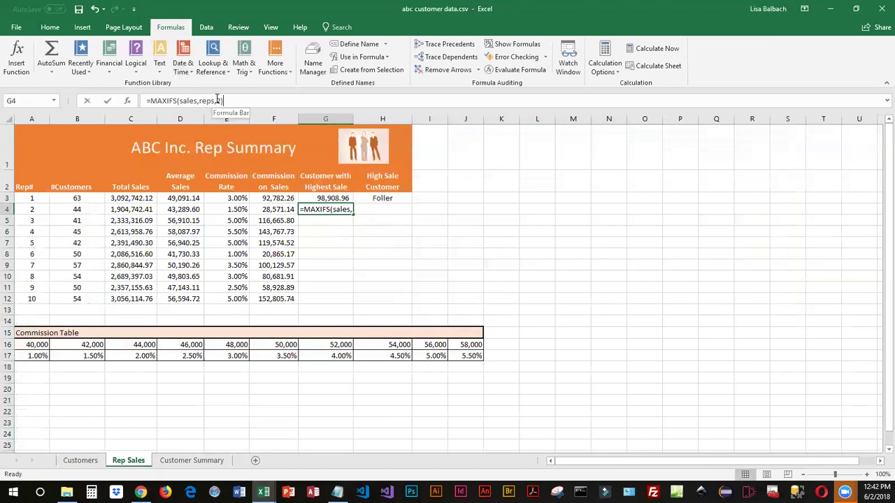
click(22, 209)
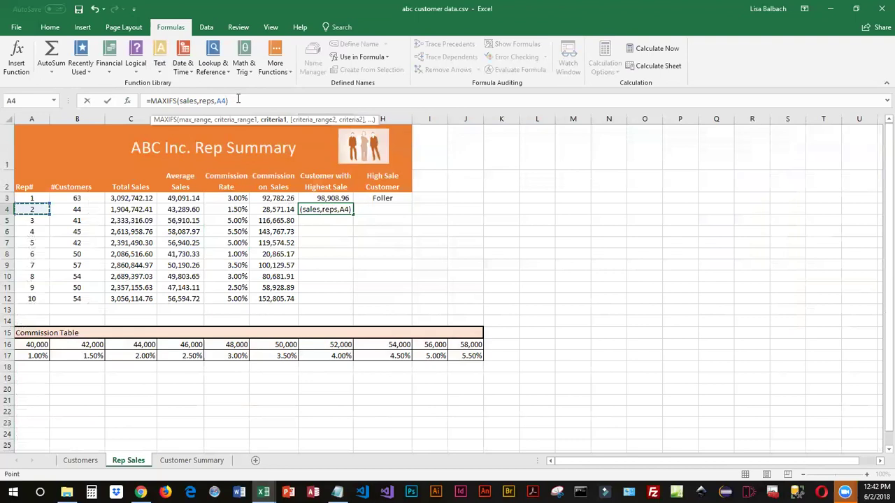
key(Return)
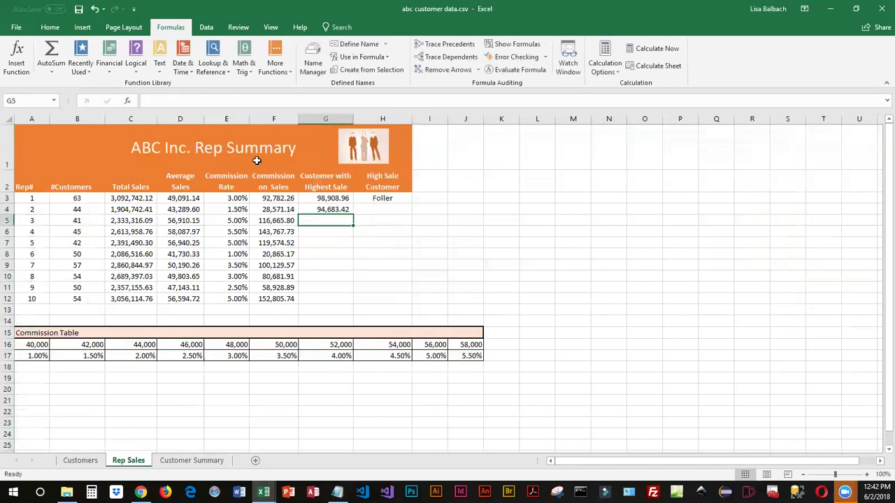
Step: Compare the cell-based criterion in G4's MAXIFS formula with the criteria in the formulas in C4 and D4
click(346, 210)
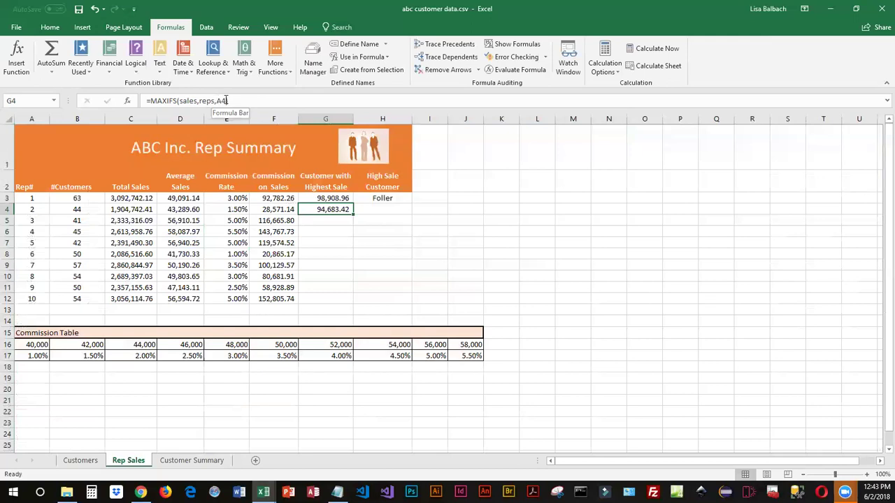
click(182, 211)
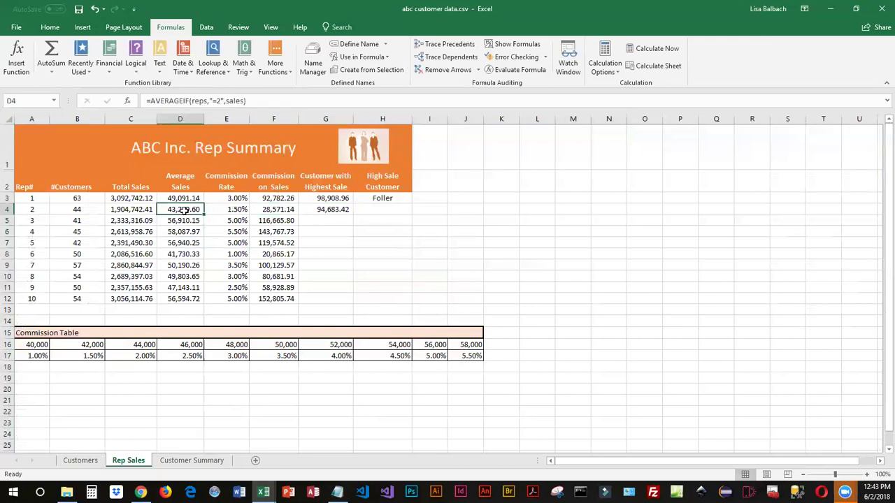
click(142, 209)
click(176, 211)
Step: Copy the highest-sale formula =MAXIFS(sales,reps,A4) from G4 down through G12
click(318, 210)
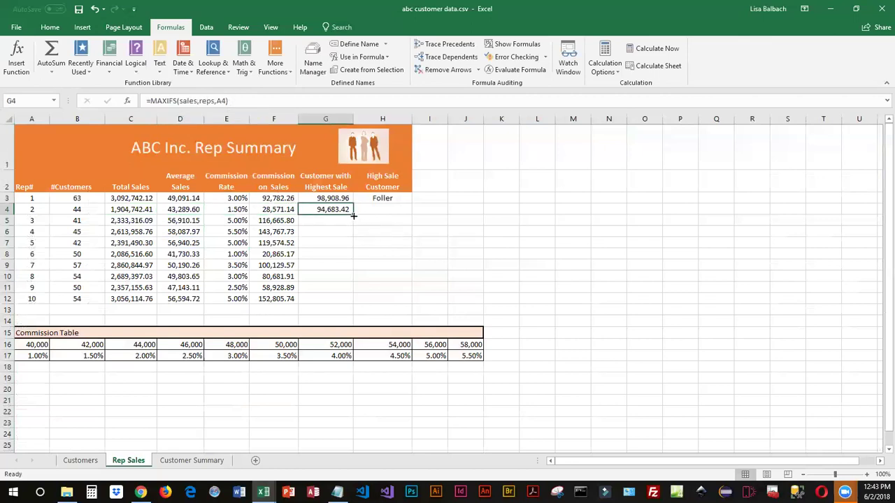
drag(354, 216, 355, 303)
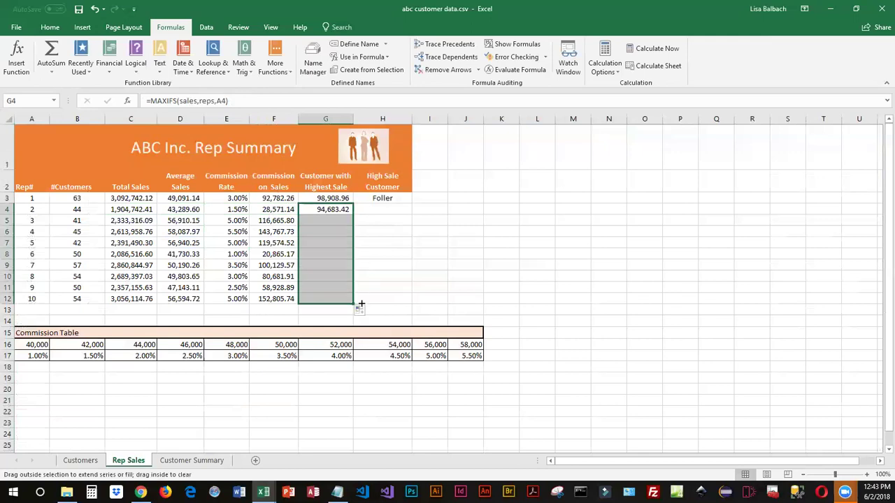
Step: Check the rep number reference in each of the copied MAXIFS formulas from G5 through G12
click(348, 221)
key(Down)
key(Down)
key(Down)
key(Down)
key(Down)
key(Down)
key(Down)
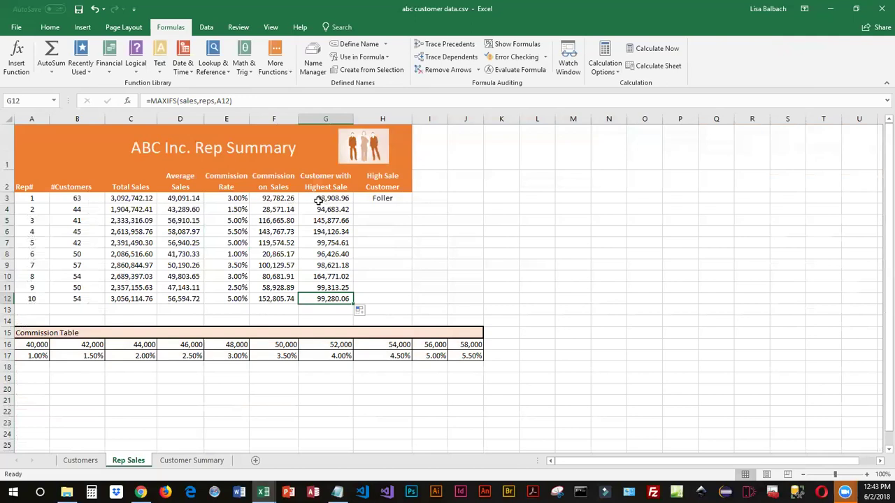
click(385, 200)
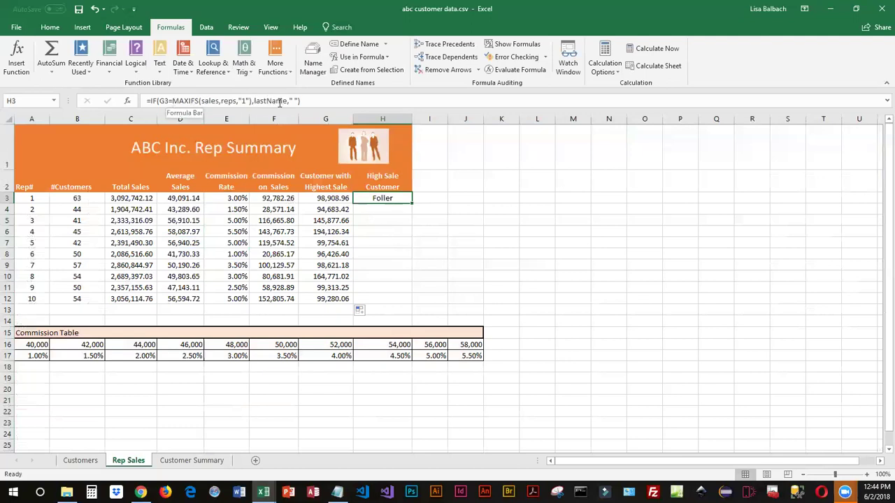
click(372, 211)
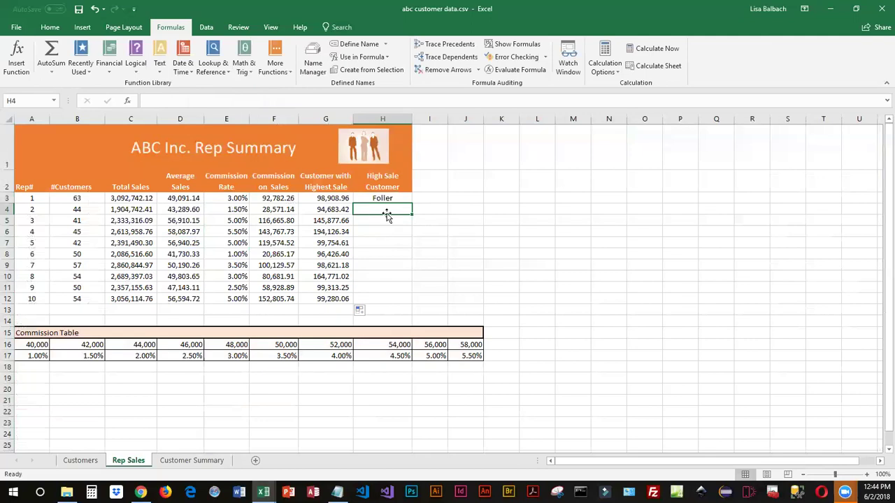
text(=)
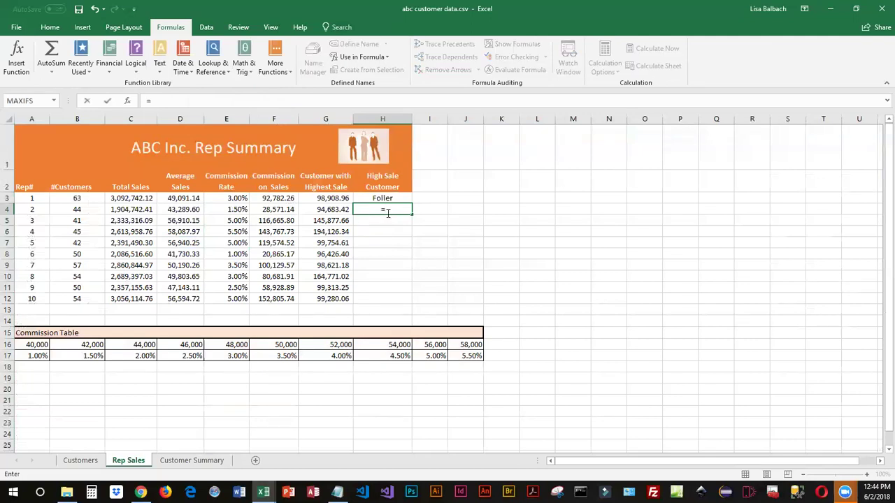
text(if()
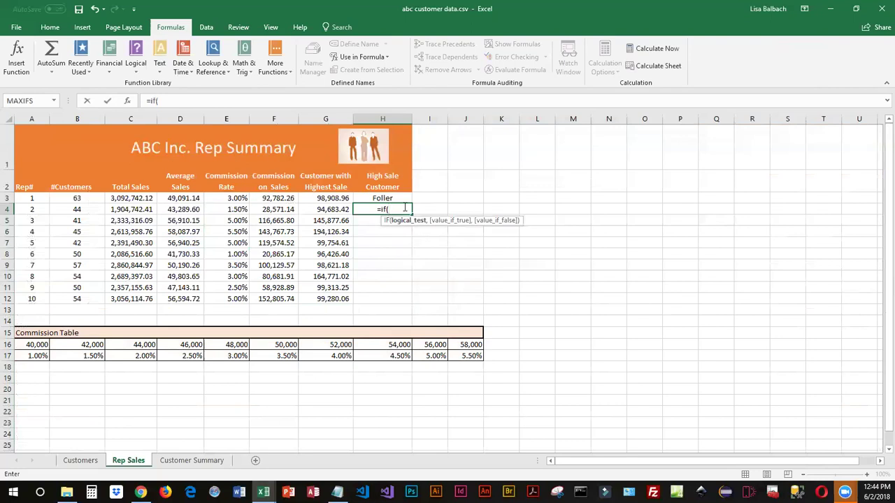
click(335, 210)
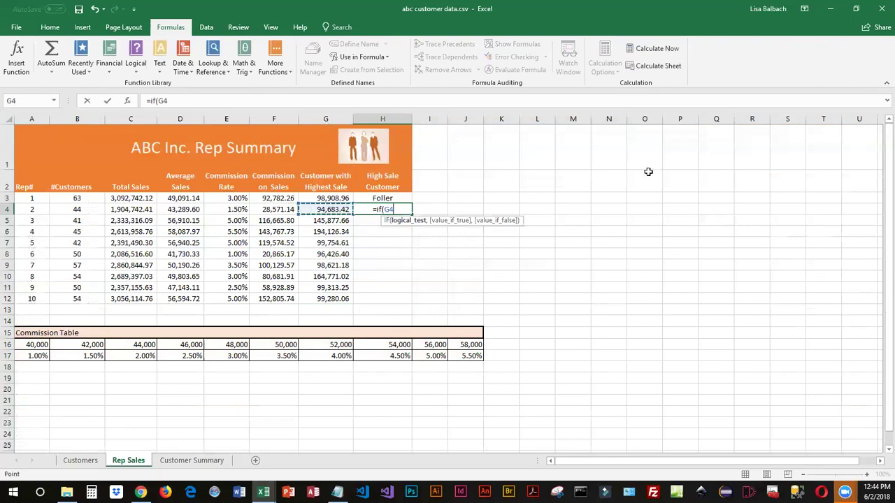
text(=)
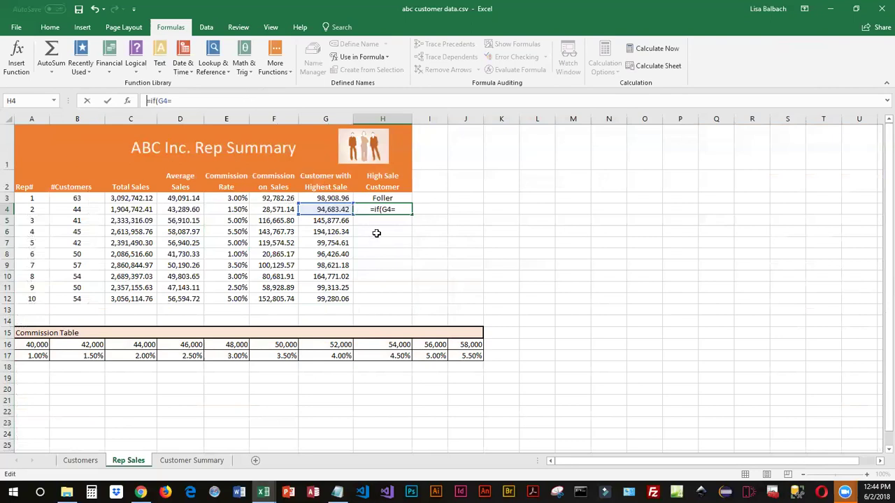
key(Escape)
Step: Copy the text of the MAXIFS formula in G4, leaving the cell unchanged
click(337, 209)
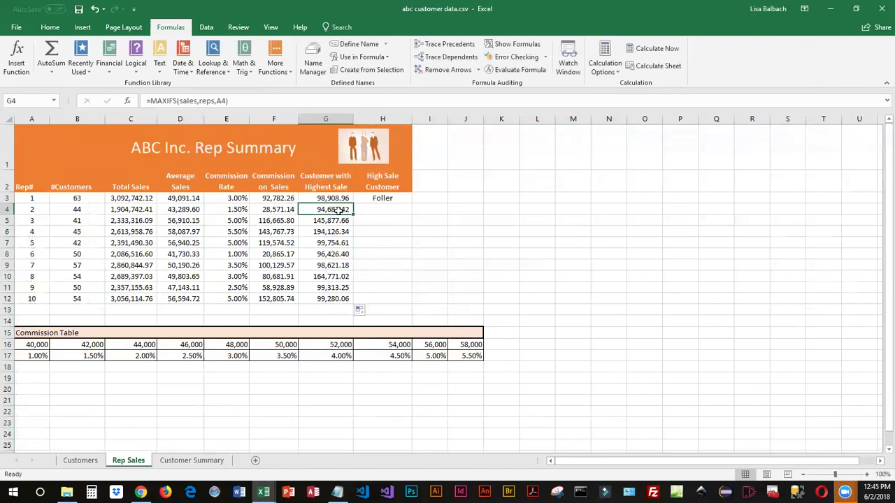
click(235, 100)
drag(235, 100, 121, 101)
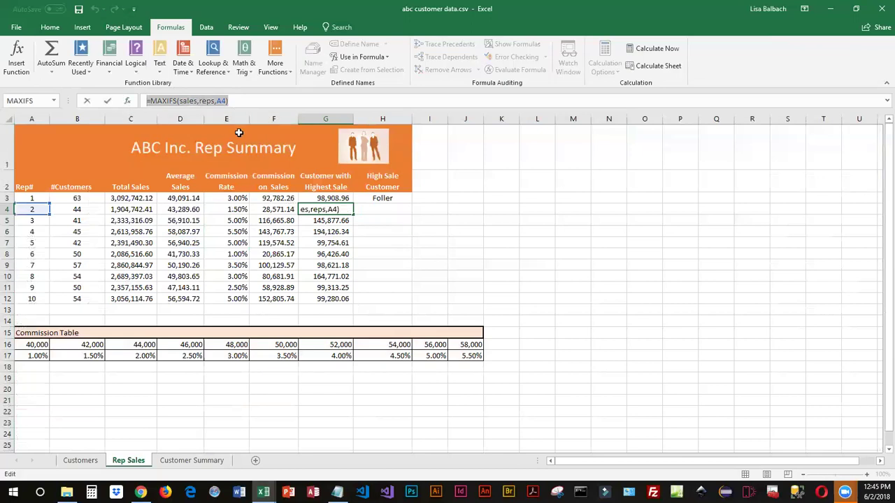
key(Escape)
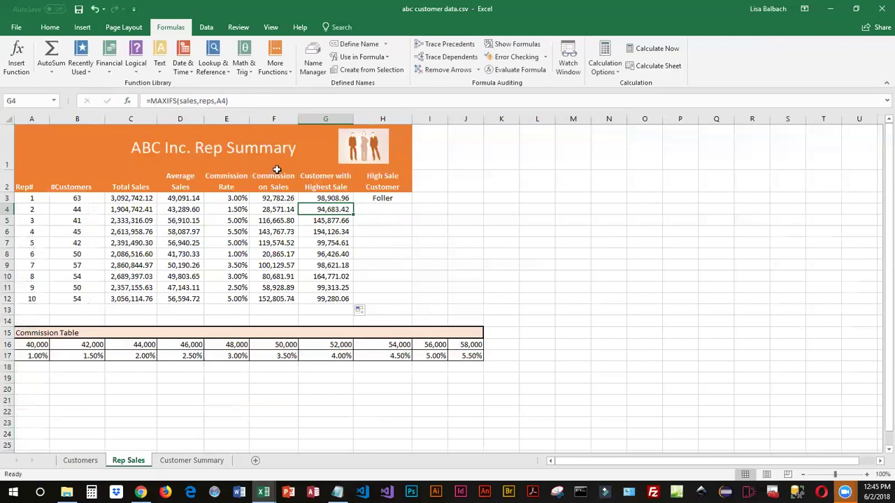
Step: Enter the high sale customer formula =IF(G4=MAXIFS(sales,reps,A4),lastName," ") in H4, reusing the copied MAXIFS expression and the lastName named range
click(385, 210)
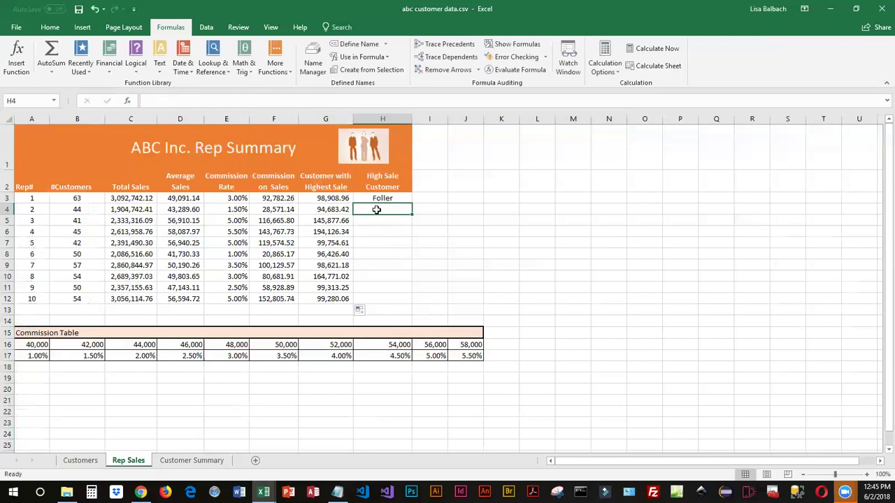
text(=if()
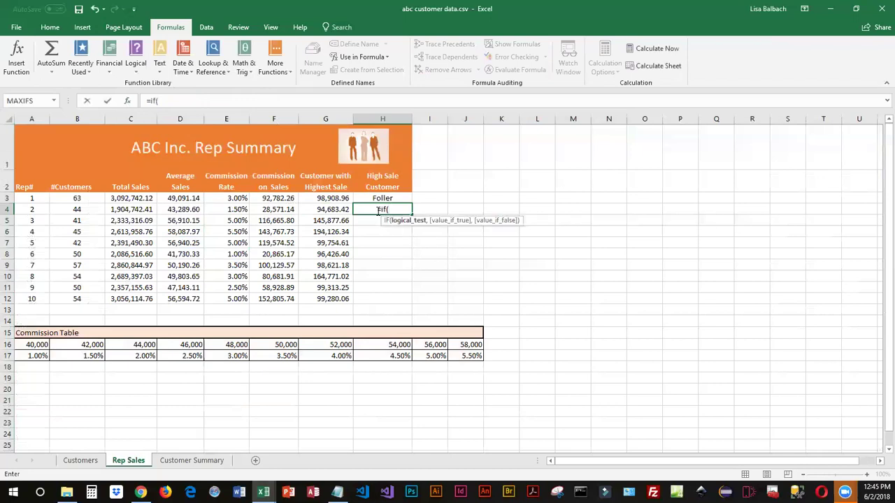
click(344, 210)
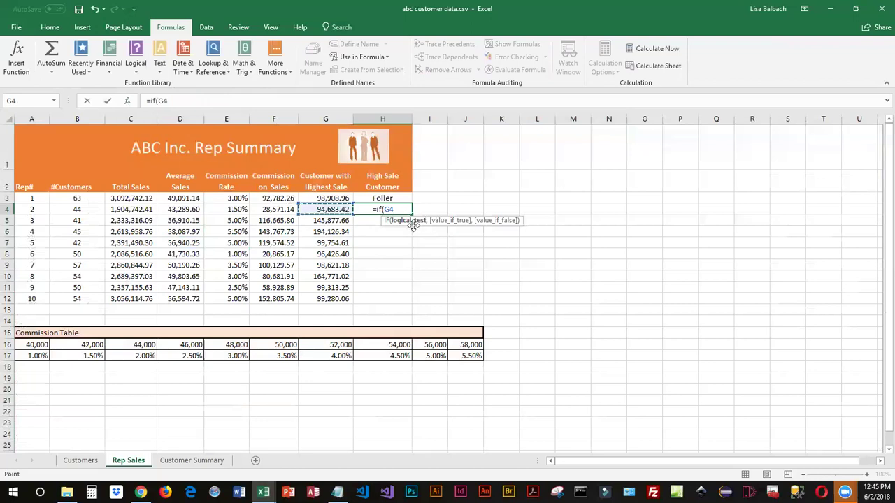
text(=MAXIFS(sales,reps,A4))
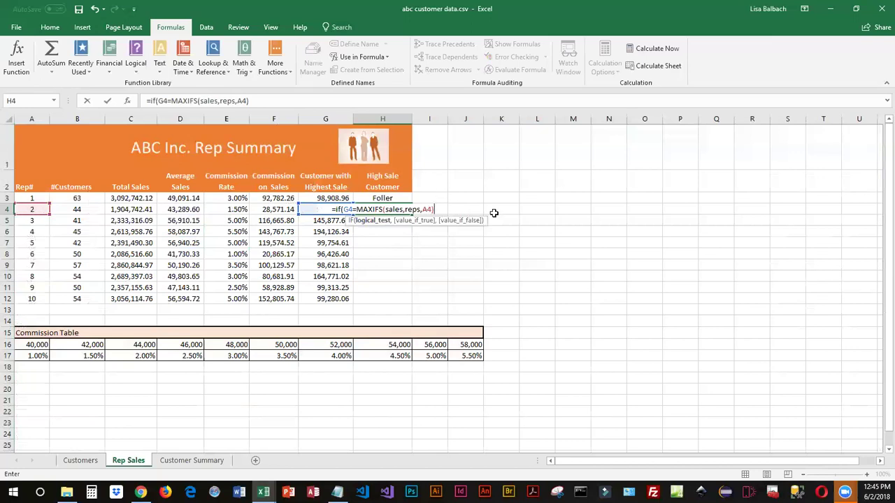
text(,)
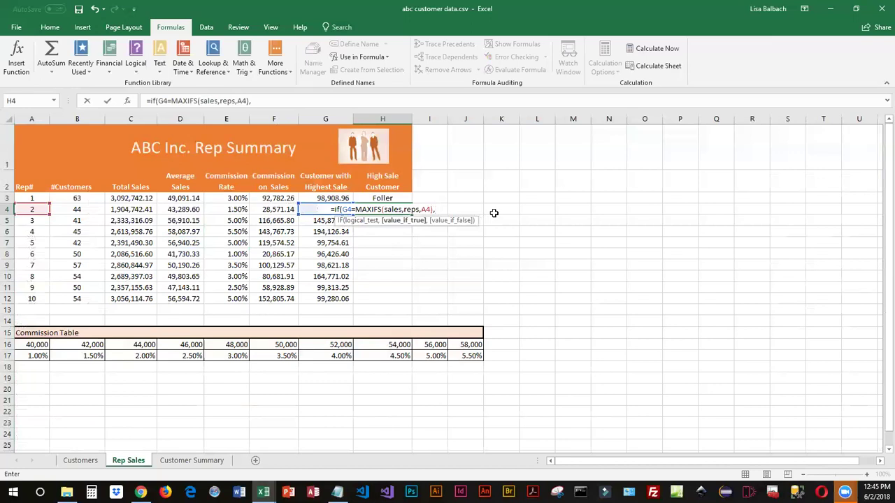
text(Las)
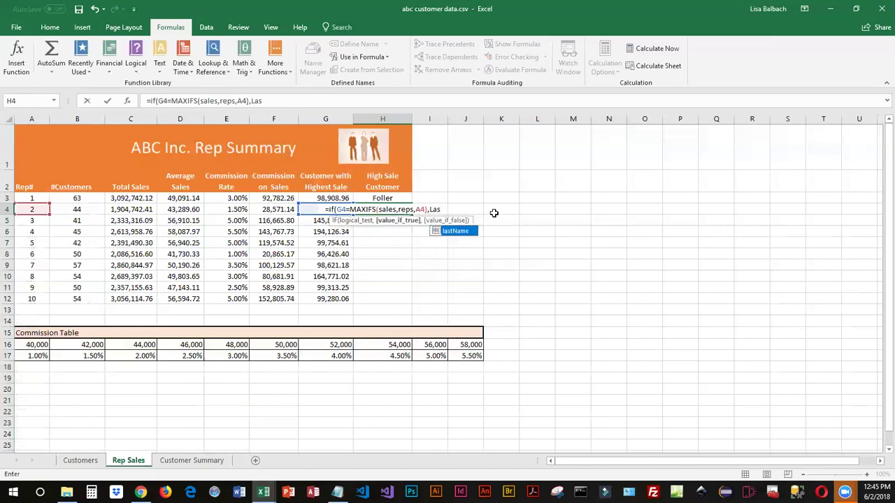
click(457, 230)
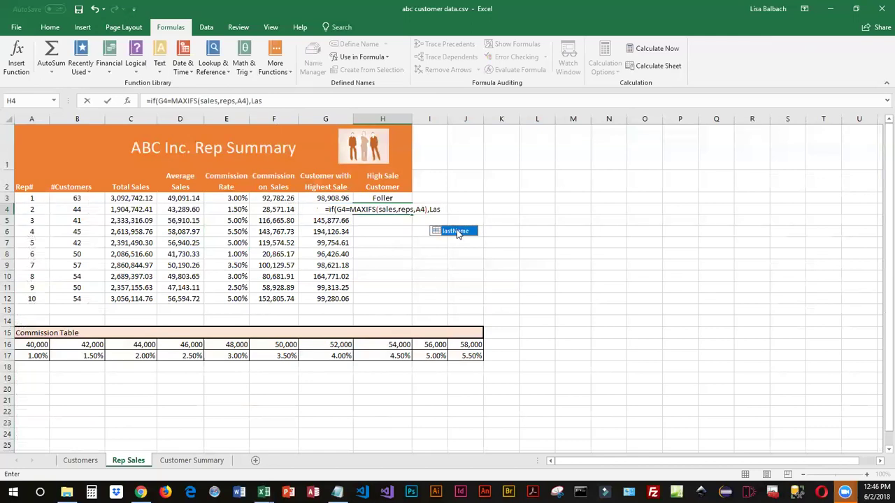
double_click(456, 231)
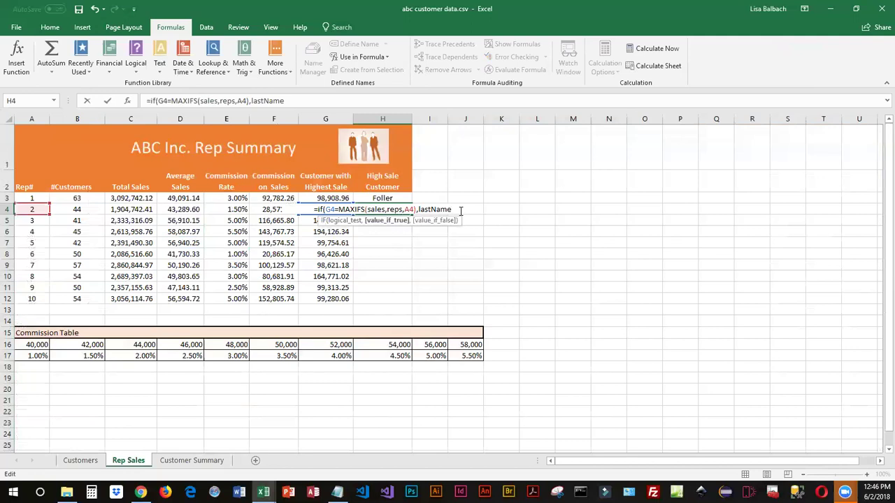
text(,)
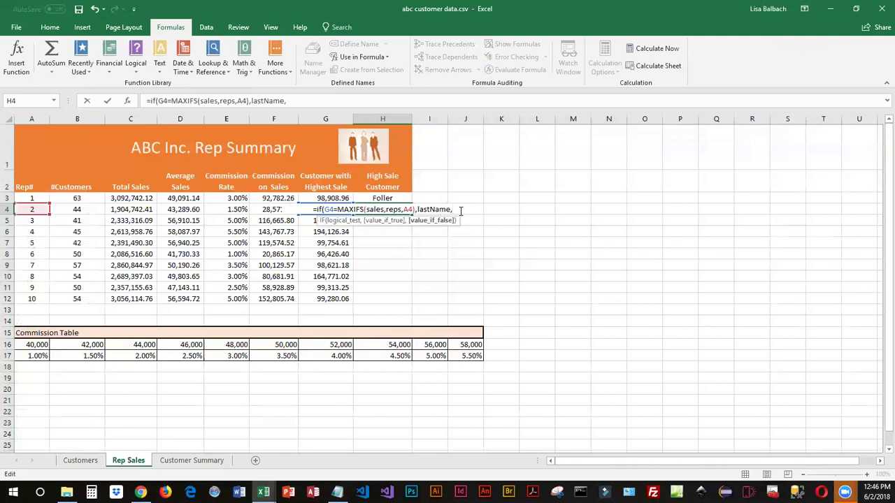
text(" ")
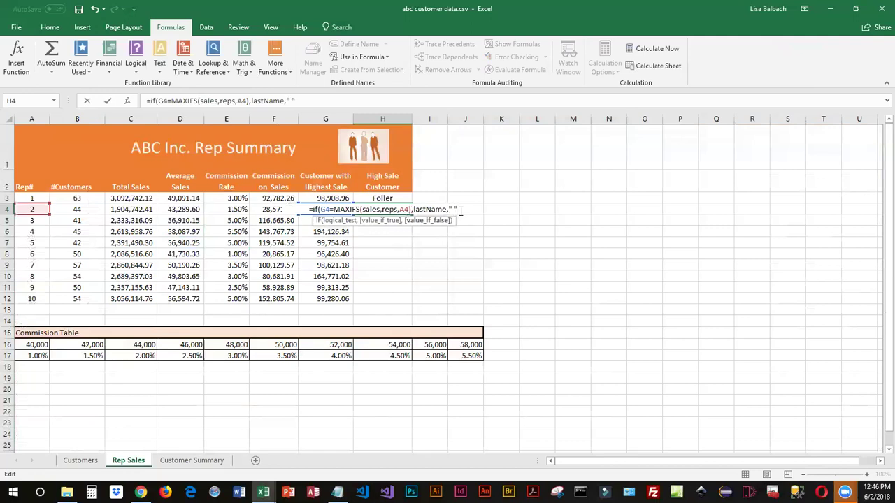
text())
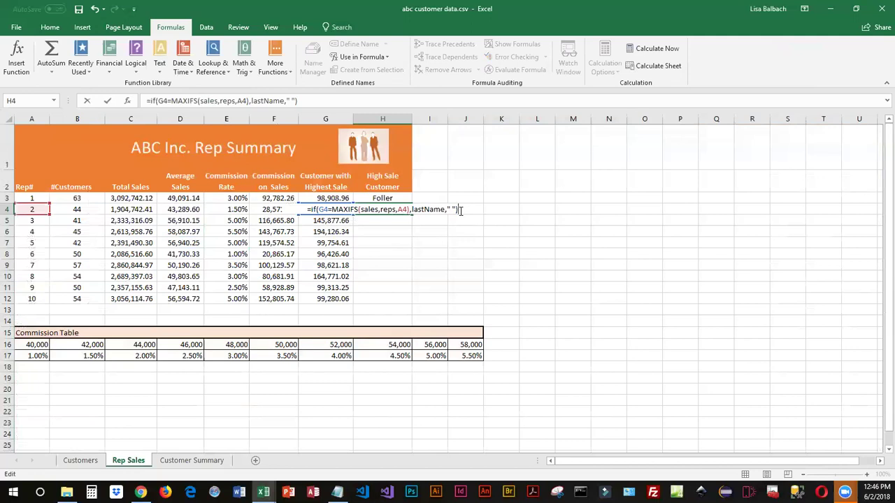
key(Return)
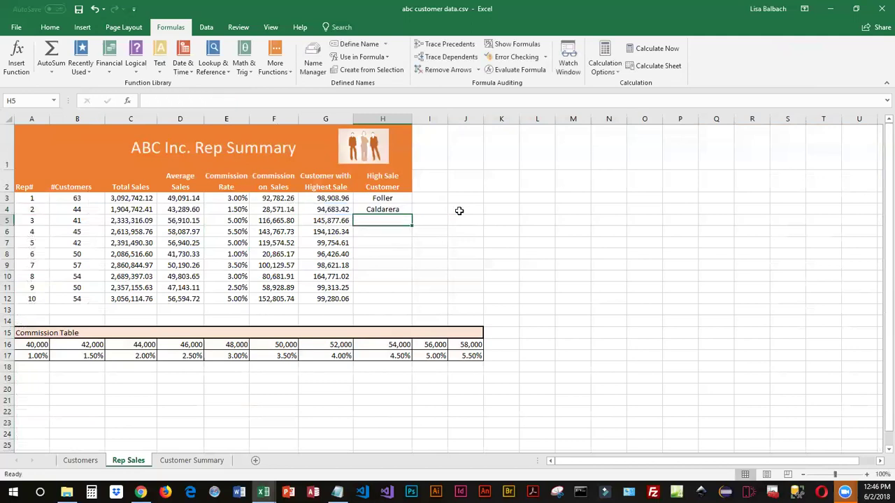
Step: Copy the high sale customer formula from H4 down through H12
click(386, 209)
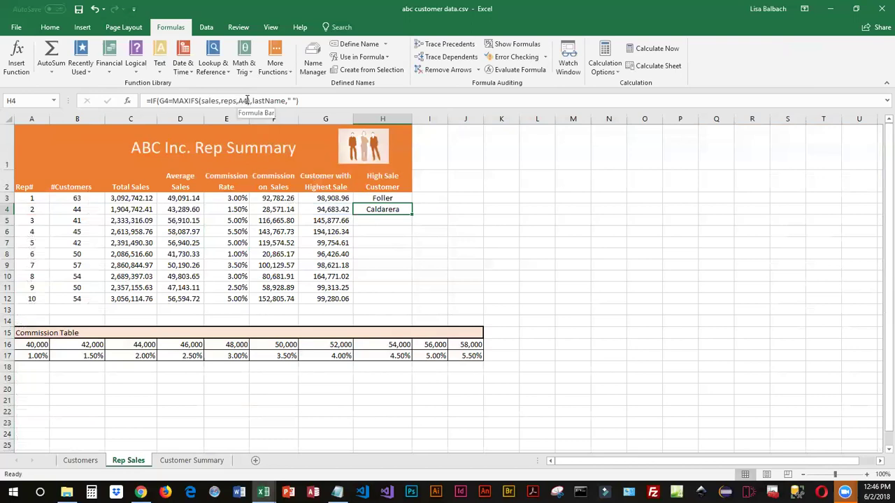
drag(413, 216, 415, 304)
Step: Check the highest-sale and rep number cell references in the copied IF formulas from H5 through H12
click(396, 218)
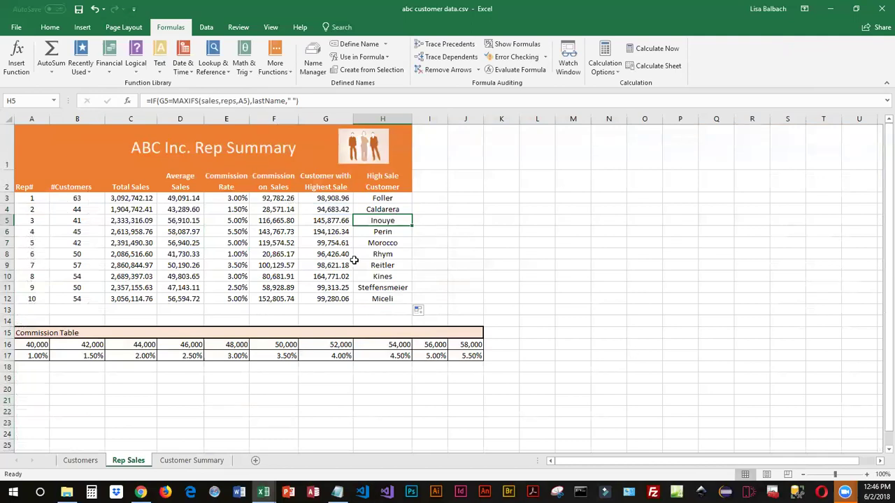
click(395, 231)
click(396, 242)
click(396, 254)
click(394, 265)
click(396, 276)
click(396, 299)
click(396, 287)
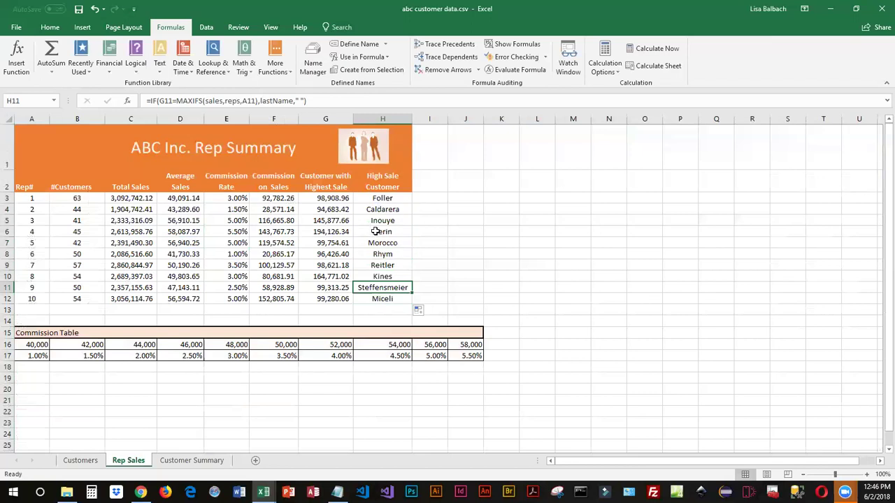
click(386, 256)
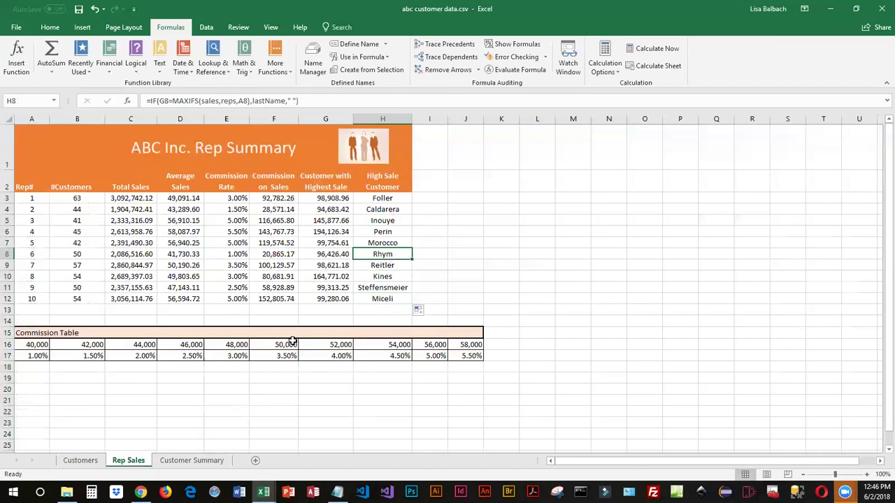
Step: Examine the customer last names, annual sales and sales rep numbers on the Customers sheet
click(87, 464)
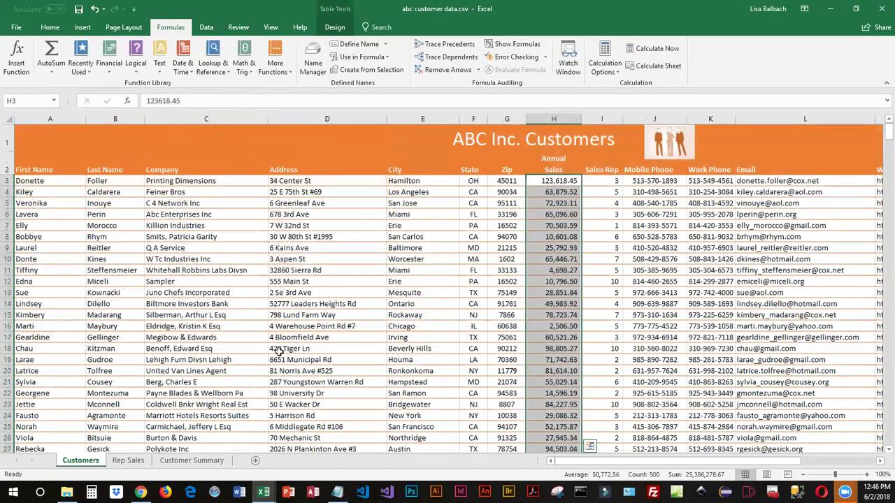
scroll(447, 293, down, 10)
scroll(506, 313, up, 10)
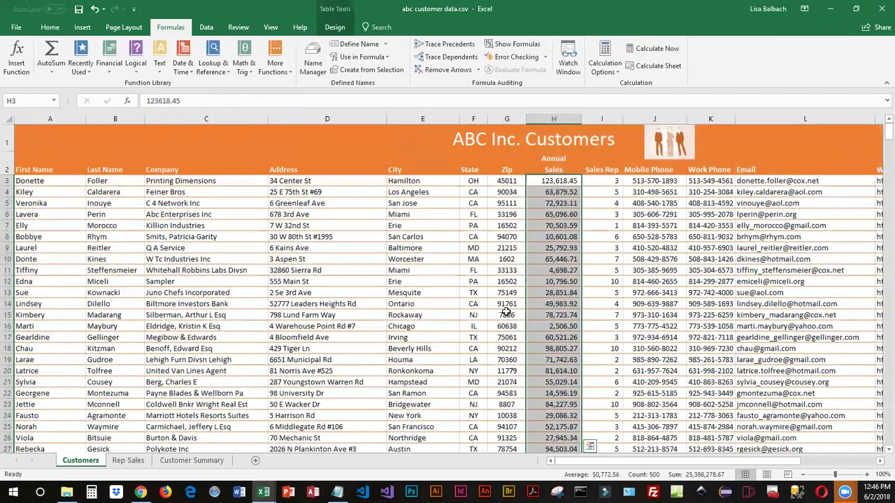